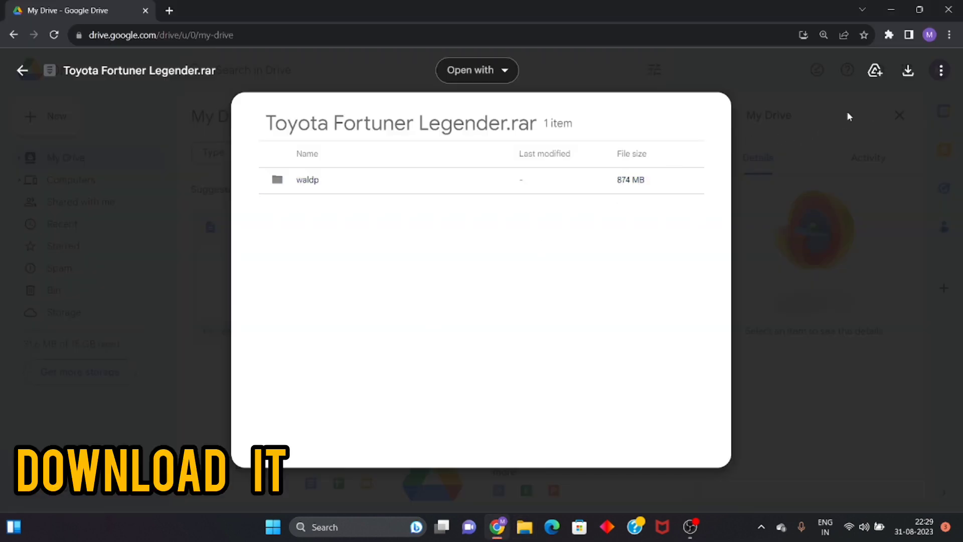
Download Toyota Fortuner Legender.rar from Drive without a virus scan and open the downloaded archive
left_click(907, 74)
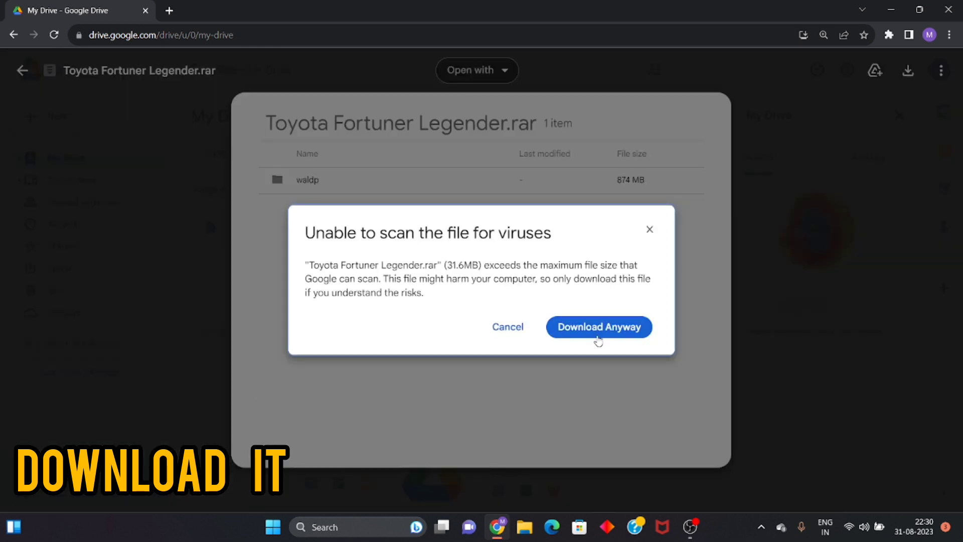
left_click(598, 330)
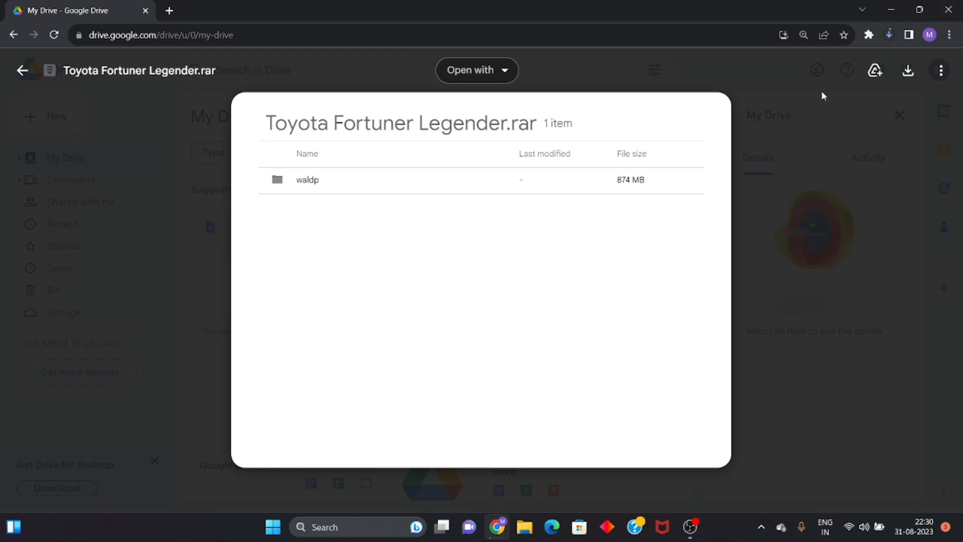
left_click(889, 34)
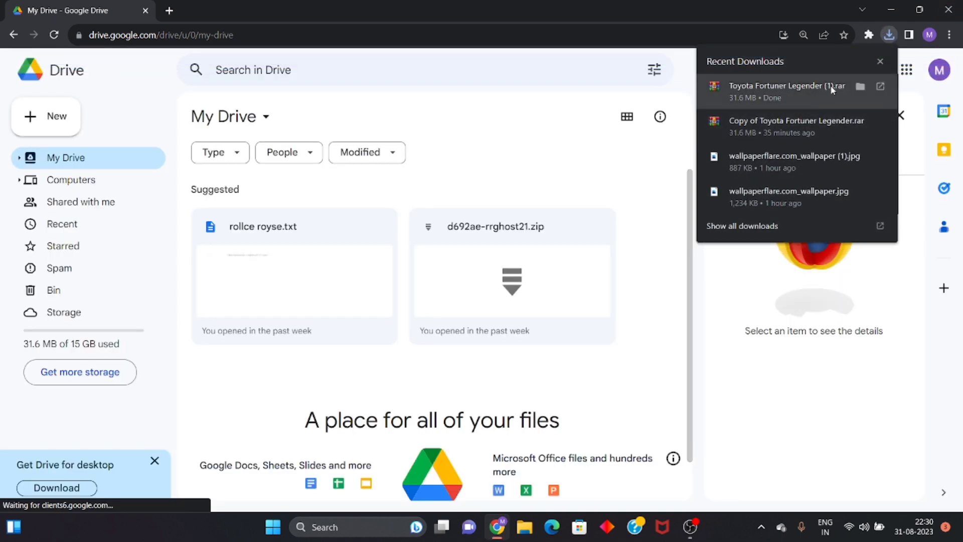
right_click(809, 86)
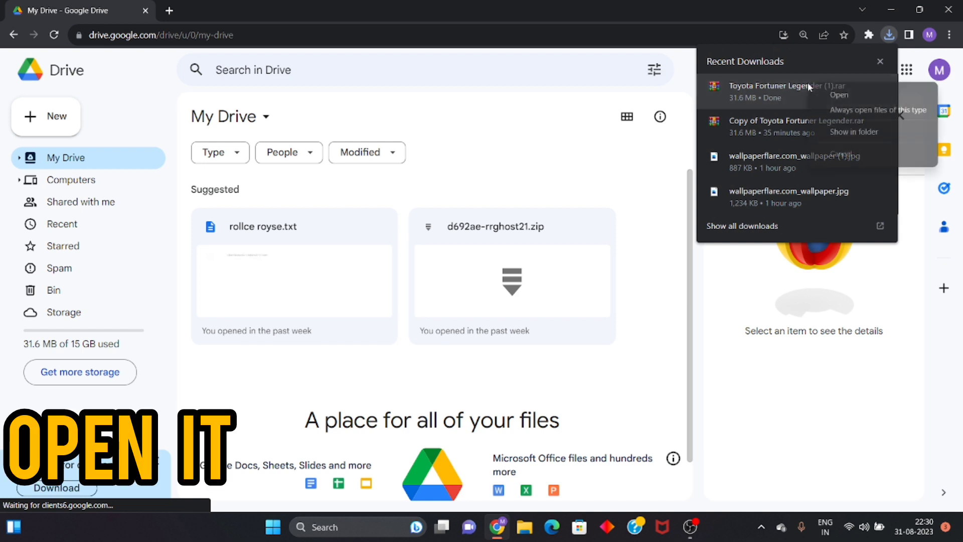
left_click(829, 94)
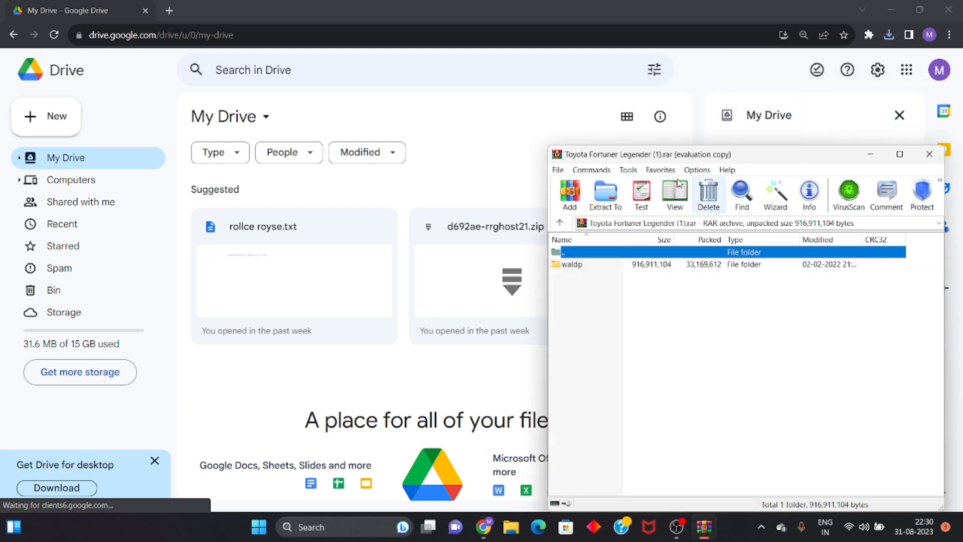
Minimize the browser and extract the whole archive into a new Toyota Fortuner Legender (1) folder on the desktop
left_click(891, 12)
left_click(891, 12)
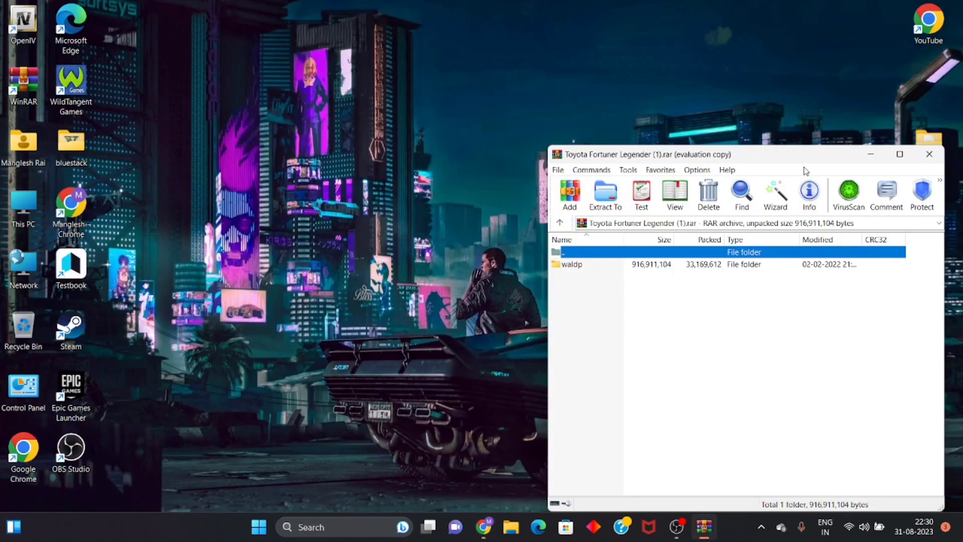
mouse_move(759, 301)
left_mouse_down()
mouse_move(751, 275)
mouse_move(707, 241)
mouse_move(750, 287)
left_mouse_up()
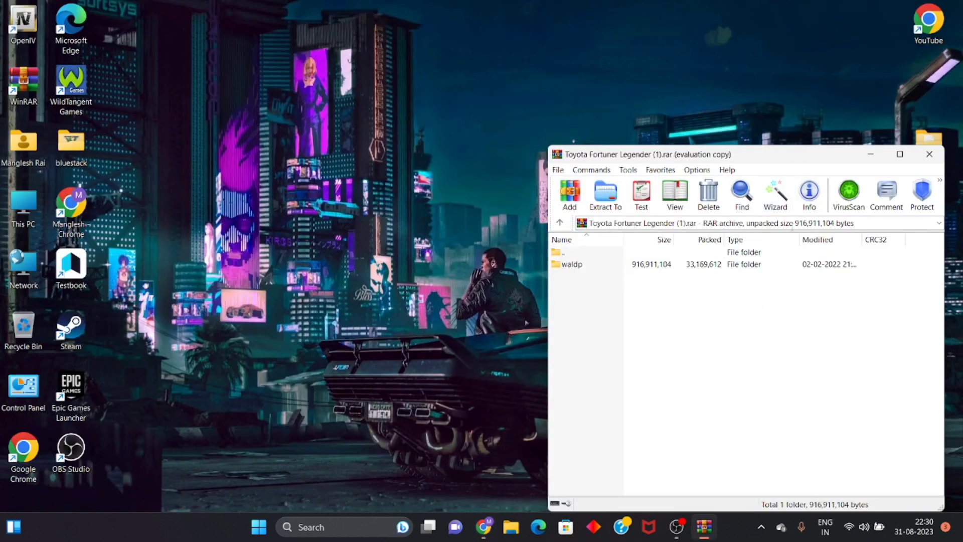
left_click_drag(801, 156, 678, 61)
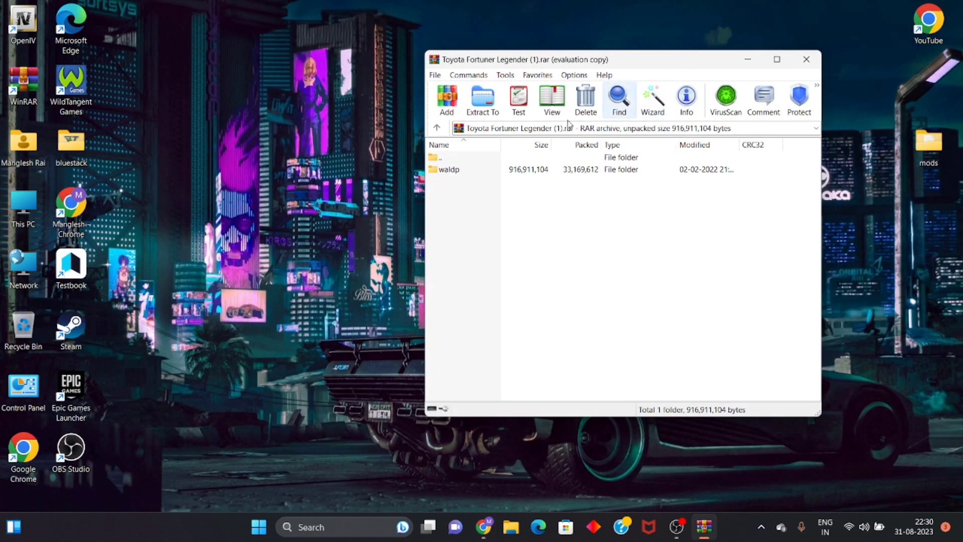
left_click(514, 159)
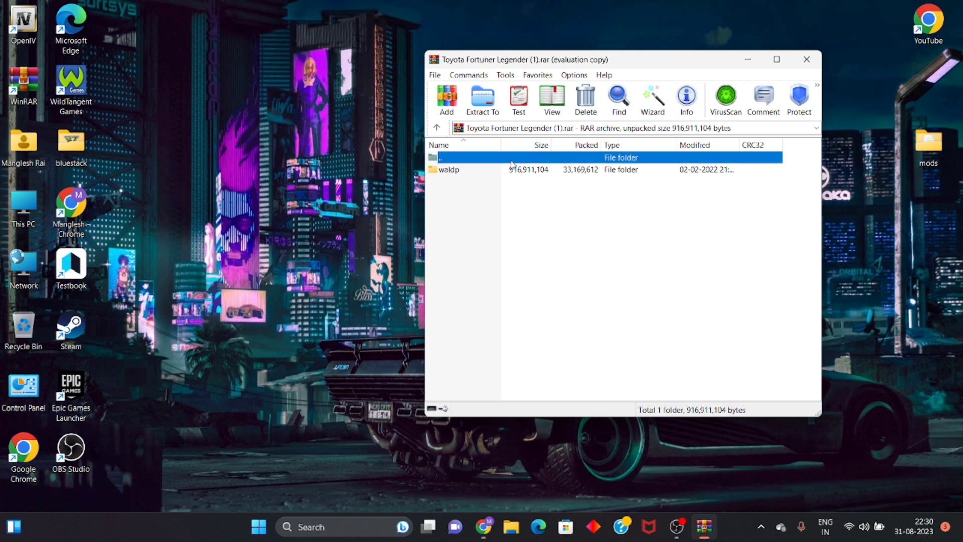
left_click(490, 111)
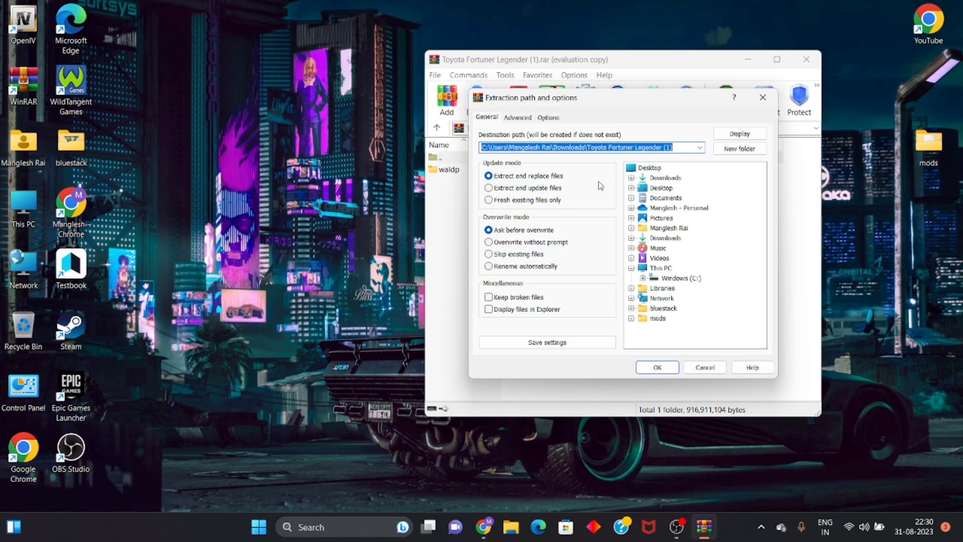
left_click(657, 189)
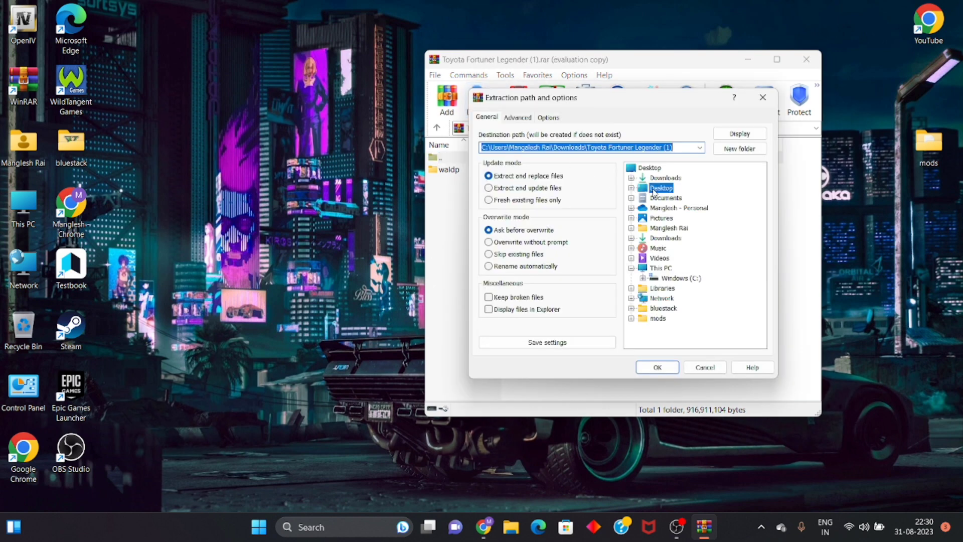
left_click(724, 151)
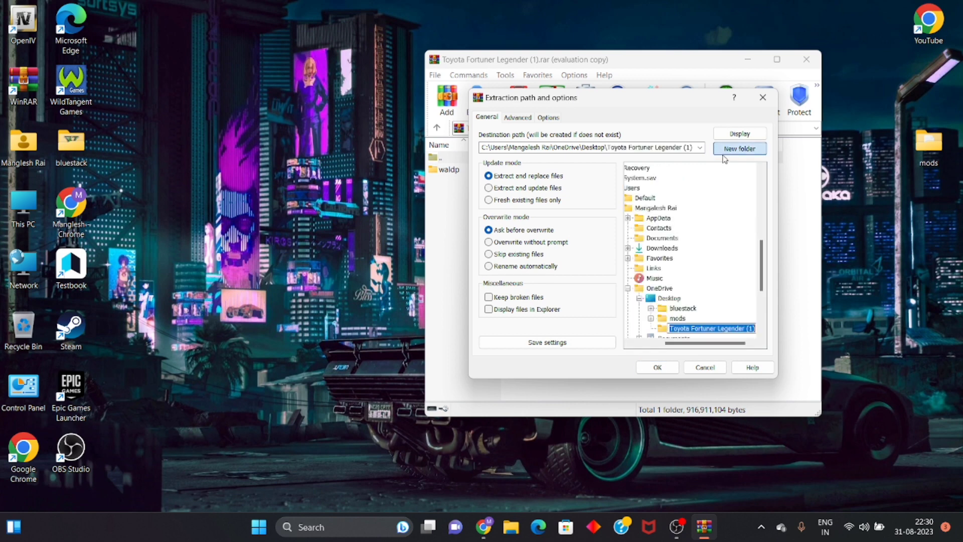
left_click(655, 367)
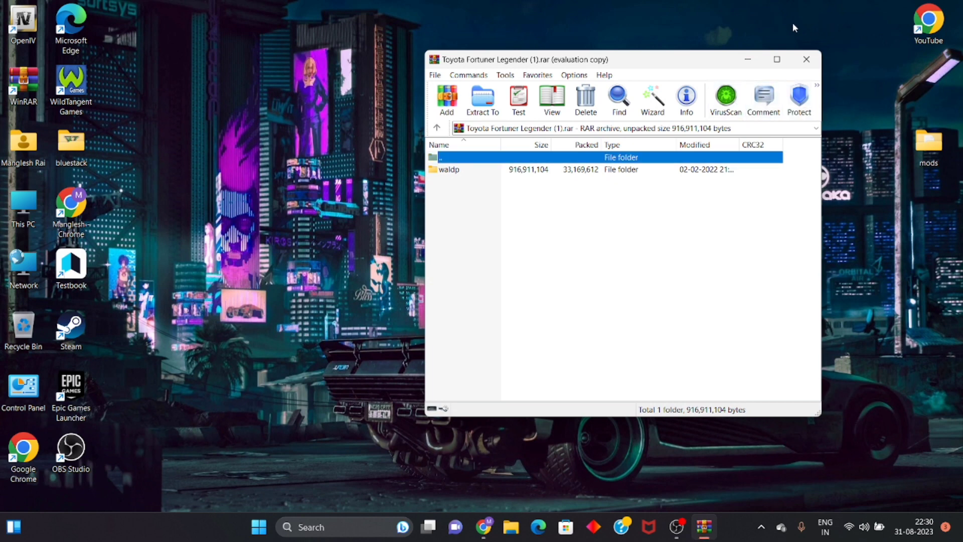
Minimize the archive window, refresh the desktop and place the extracted Toyota Fortuner Legender (1) folder below the mods folder
left_click(751, 59)
right_click(718, 75)
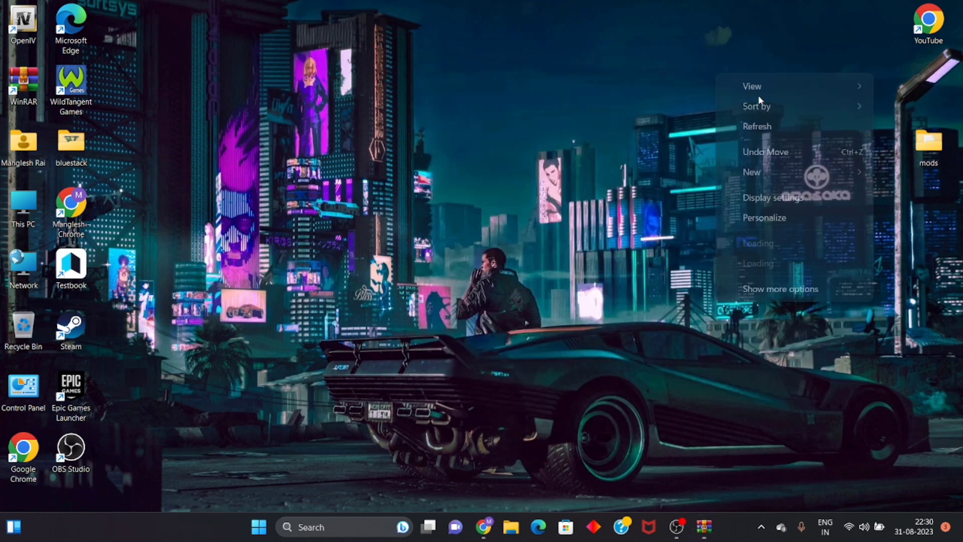
left_click(770, 127)
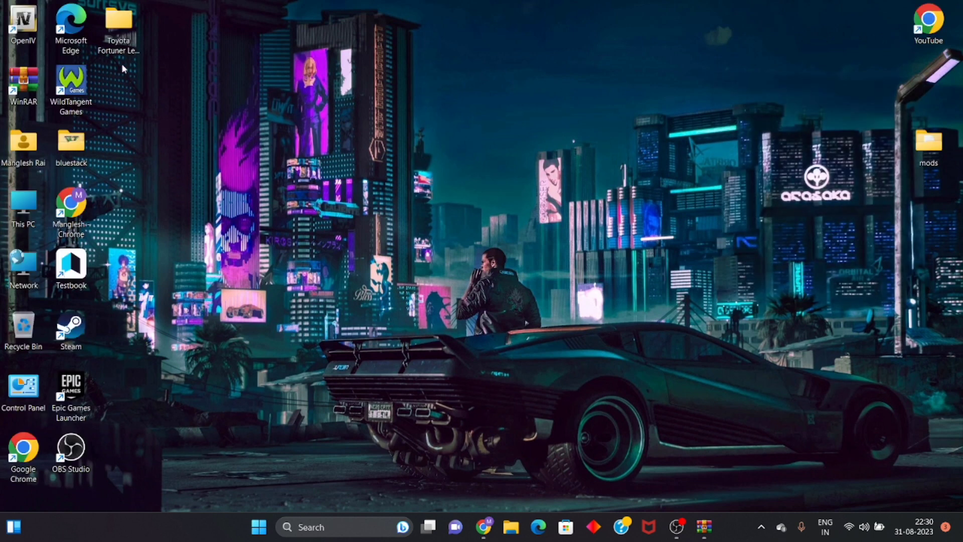
left_click_drag(122, 64, 921, 239)
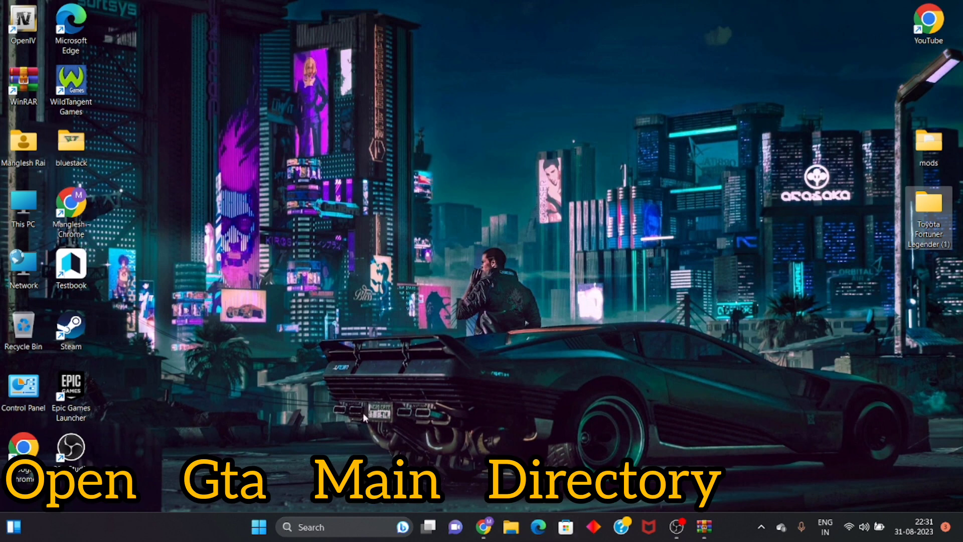
Browse Grand Theft Auto V's local files from the Steam library and snap the folder window to half of the screen
right_click(74, 336)
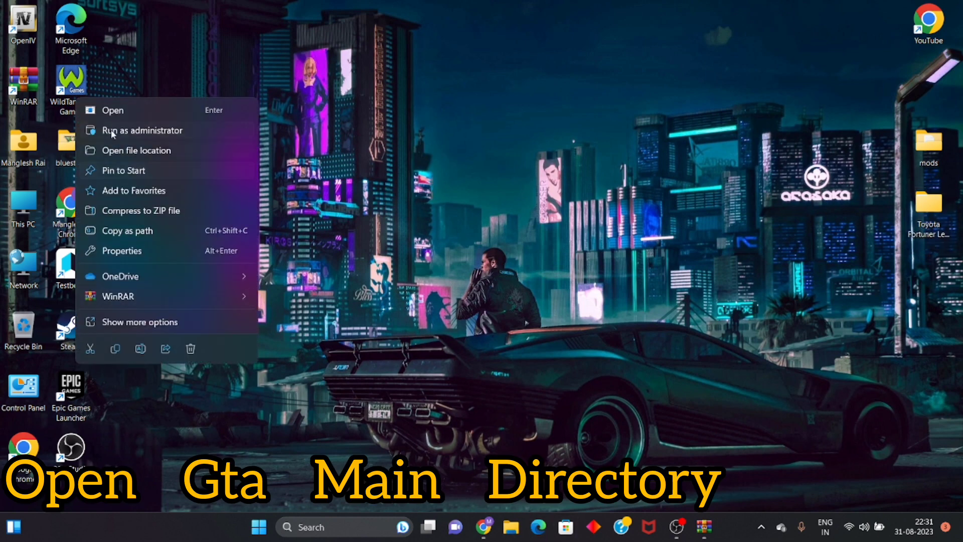
left_click(114, 117)
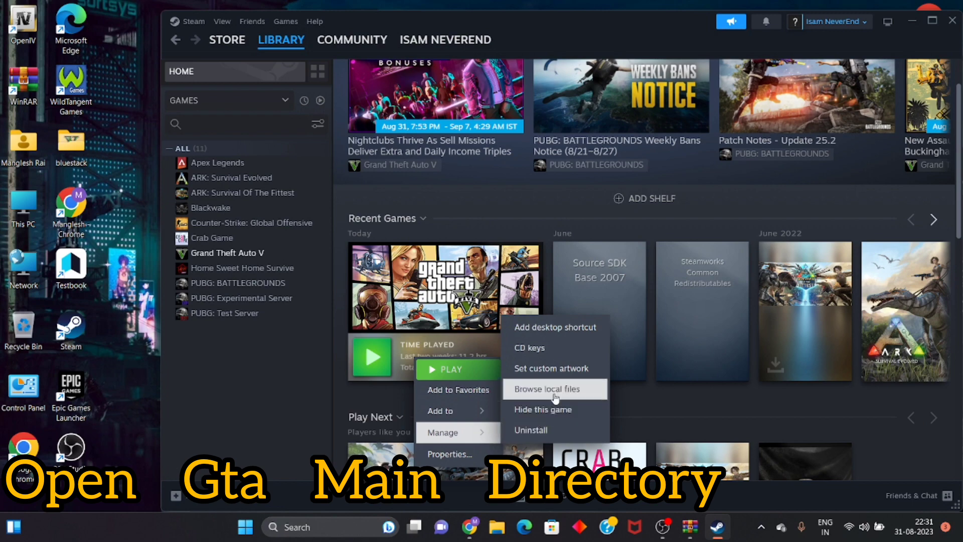
left_click(552, 393)
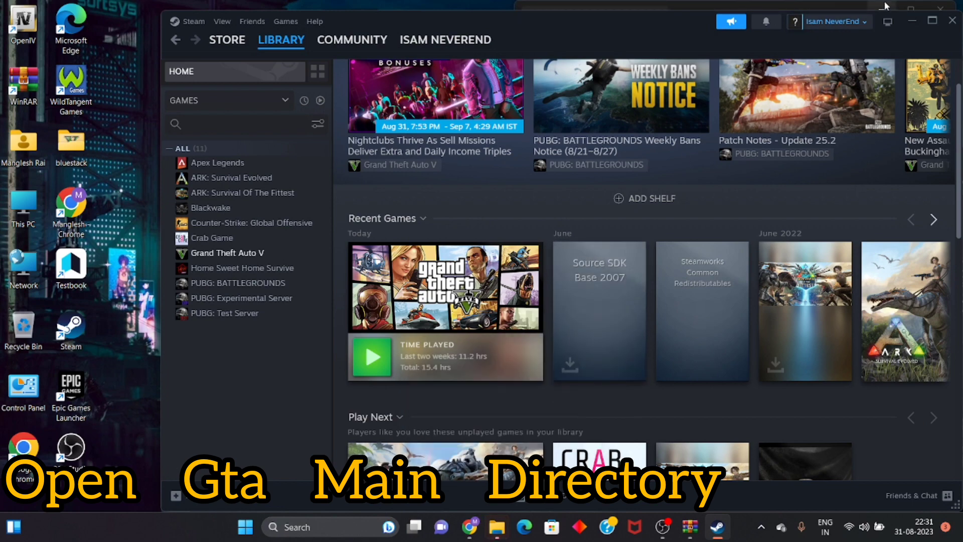
left_click(912, 21)
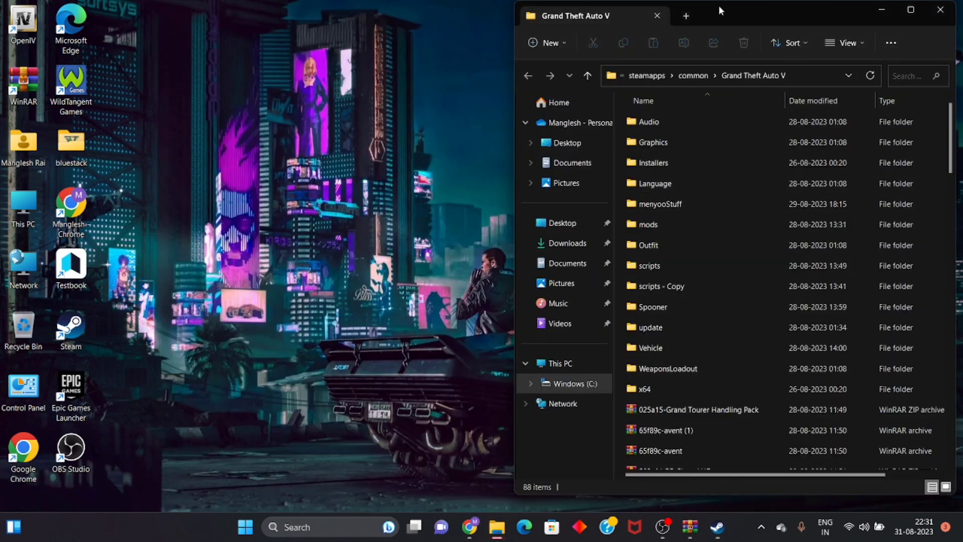
left_click_drag(719, 5, 2, 10)
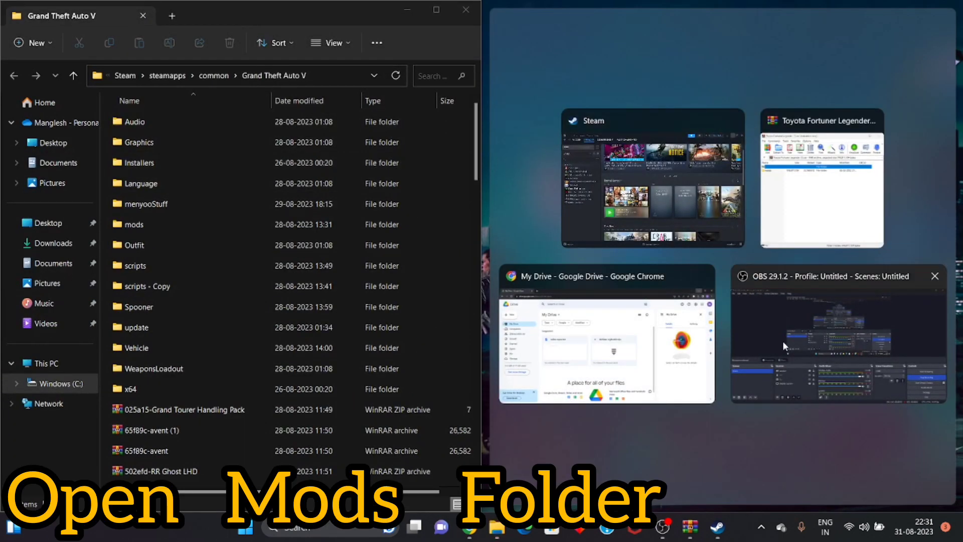
left_click(782, 449)
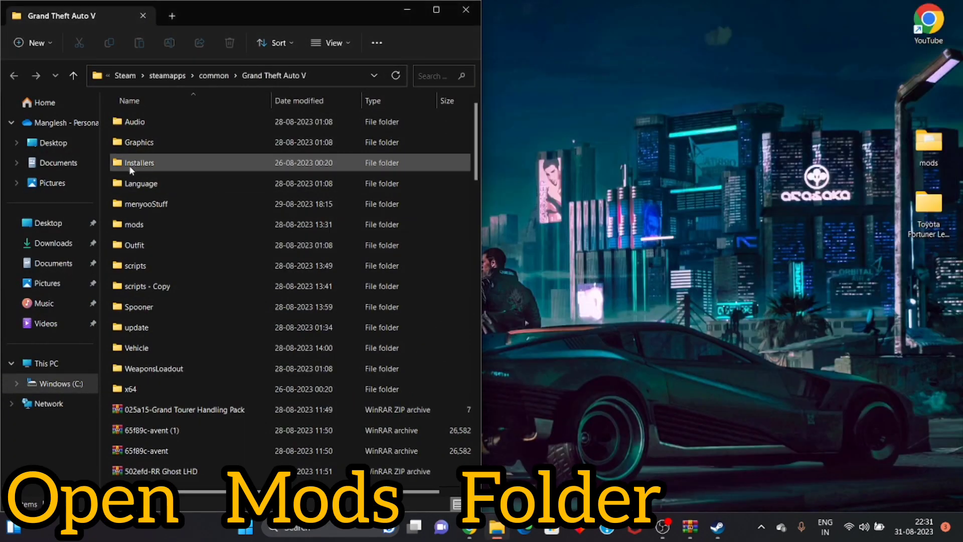
Open the dlcpacks folder under mods > update > x64 in the Grand Theft Auto V directory
left_click(144, 229)
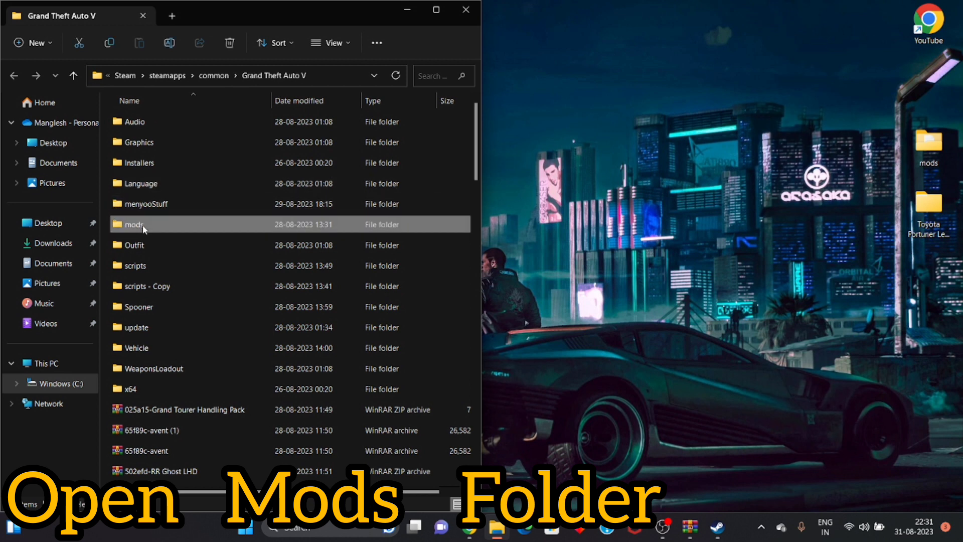
double_click(144, 229)
left_click(143, 145)
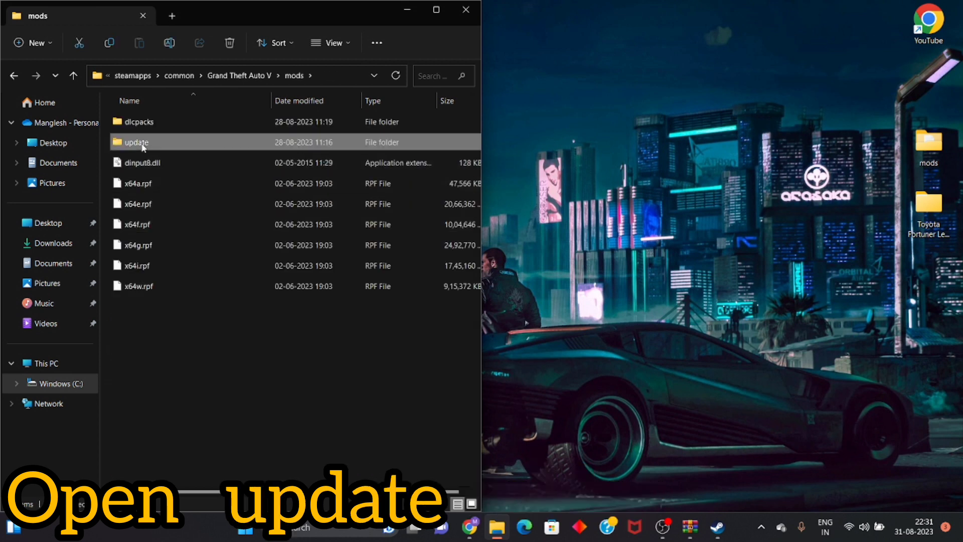
double_click(143, 144)
left_click(145, 129)
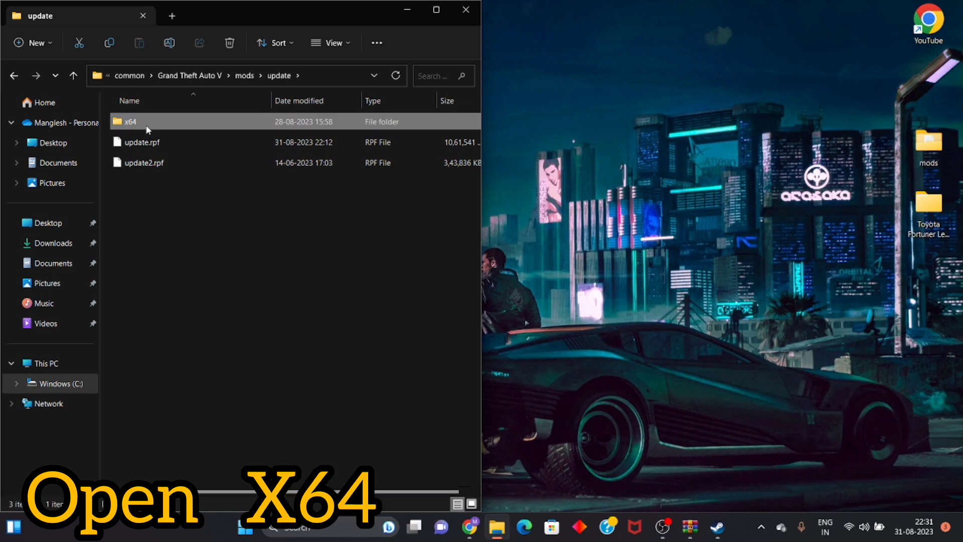
double_click(148, 125)
left_click(146, 138)
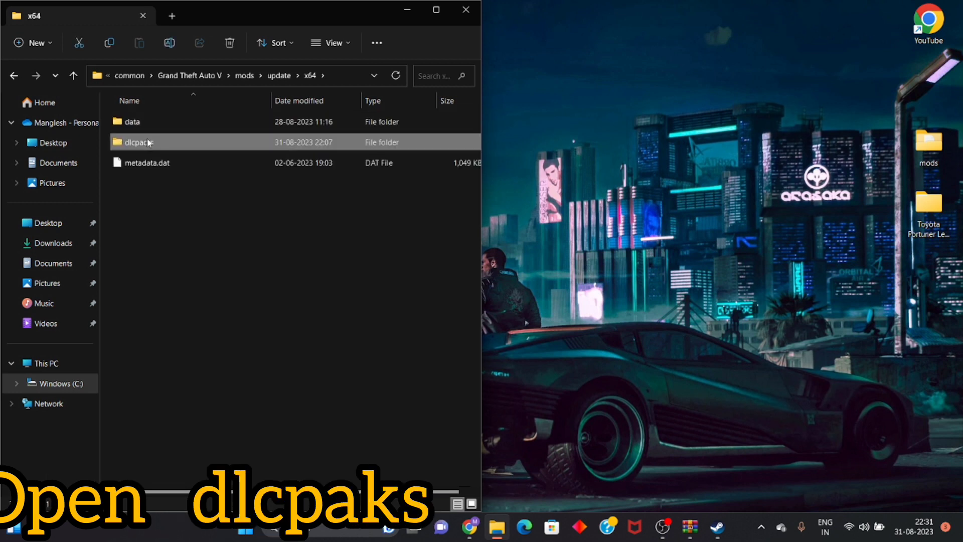
double_click(146, 138)
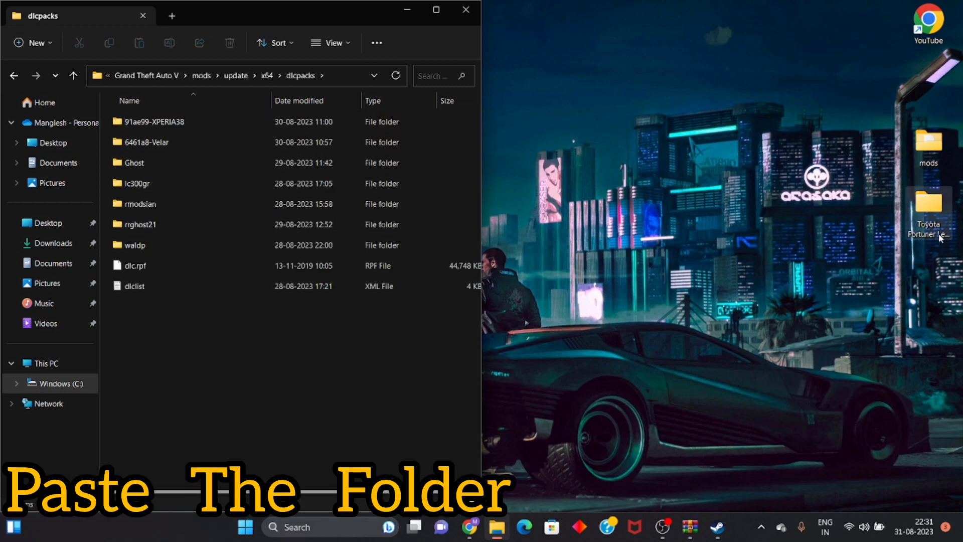
Move the Toyota Fortuner Legender (1) folder from the desktop into dlcpacks and close the folder window
left_click_drag(940, 237, 270, 321)
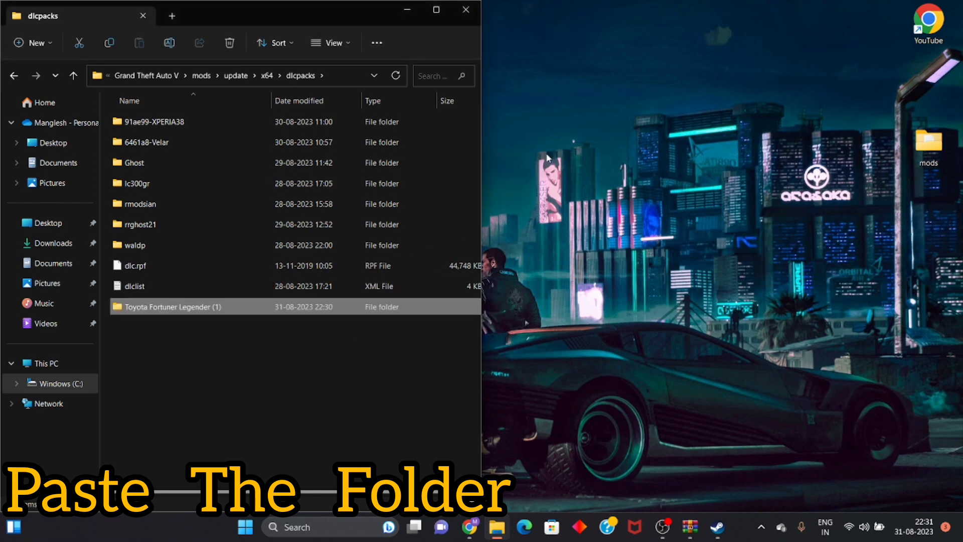
right_click(602, 86)
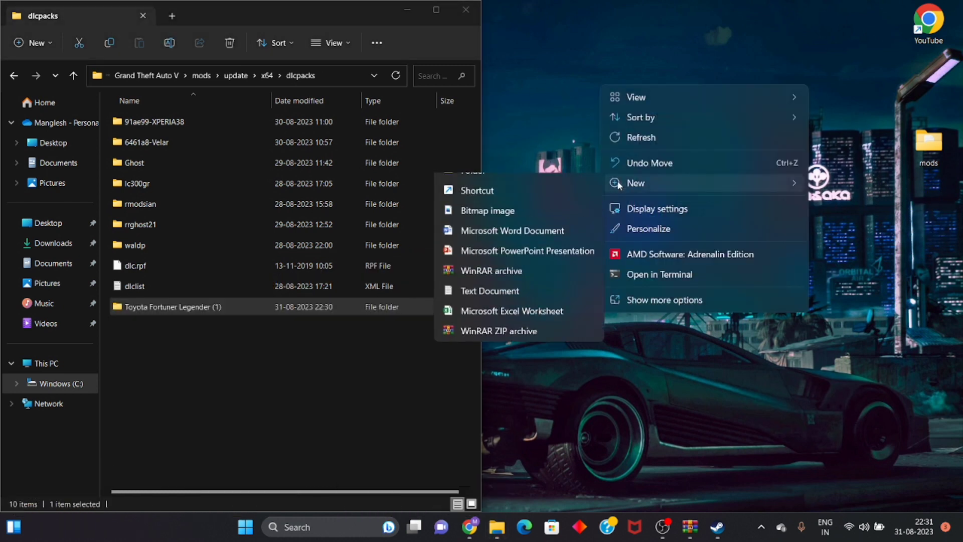
left_click(631, 140)
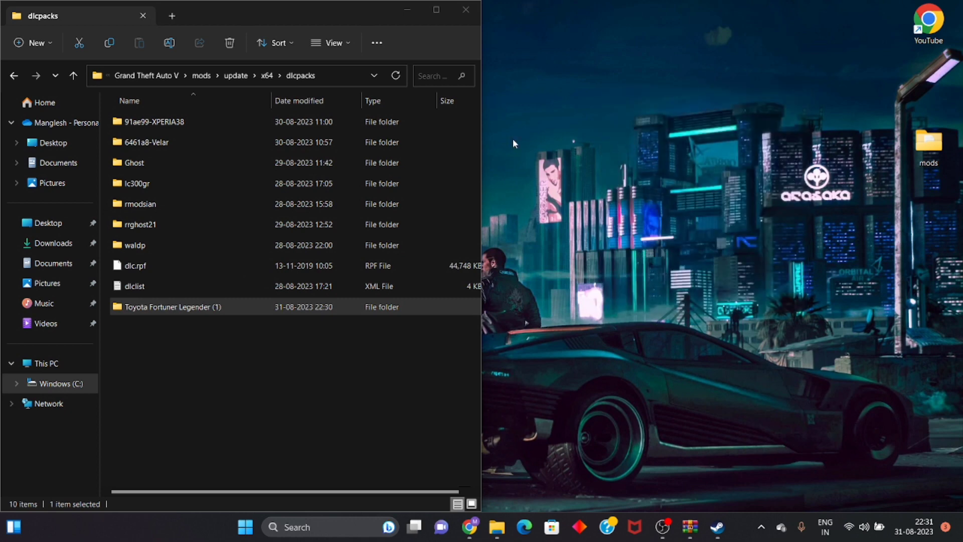
left_click(465, 15)
right_click(476, 181)
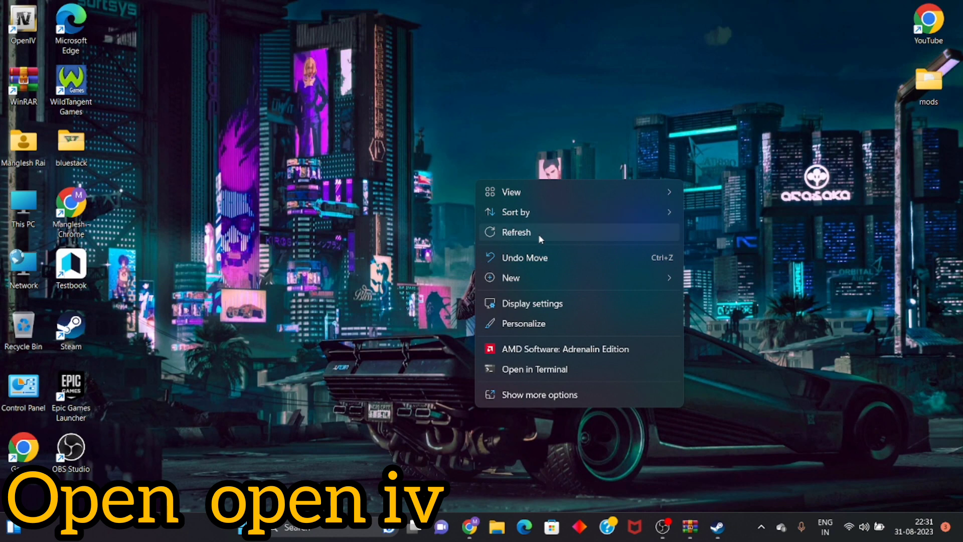
left_click(538, 234)
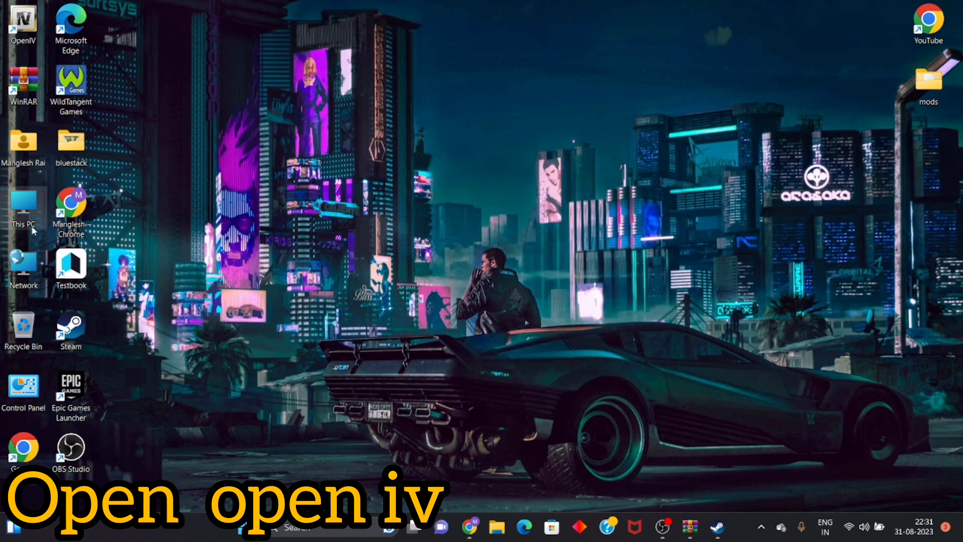
Launch OpenIV for the Windows version of Grand Theft Auto V and open its mods folder
double_click(35, 35)
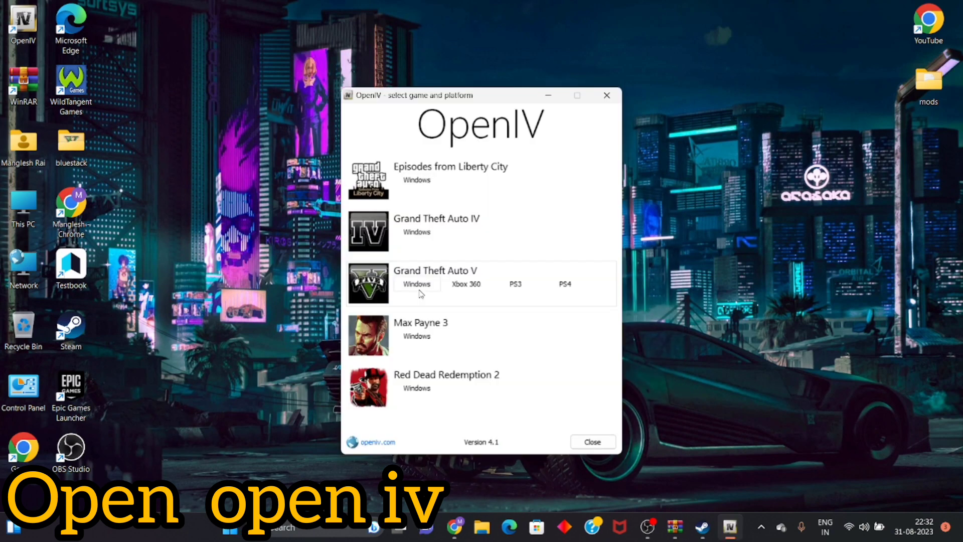
left_click(419, 290)
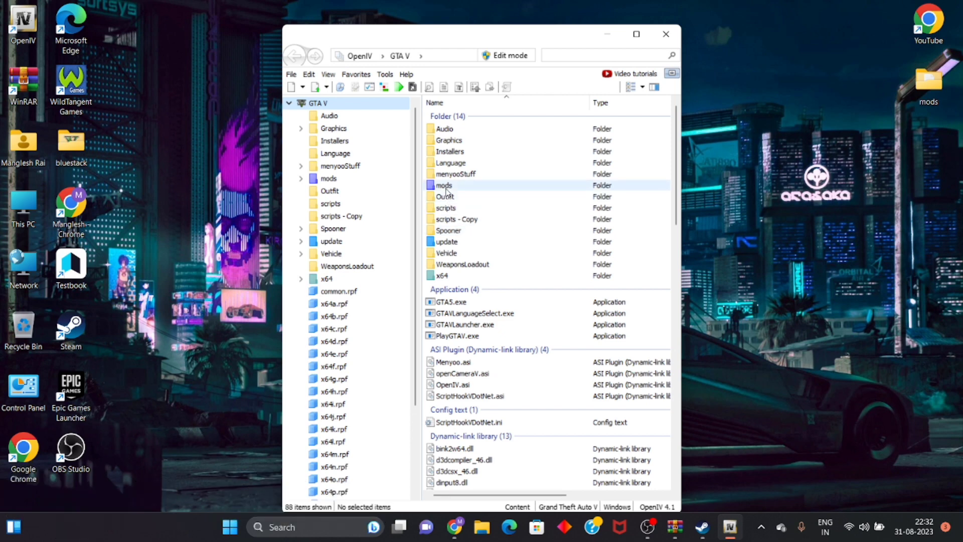
double_click(445, 187)
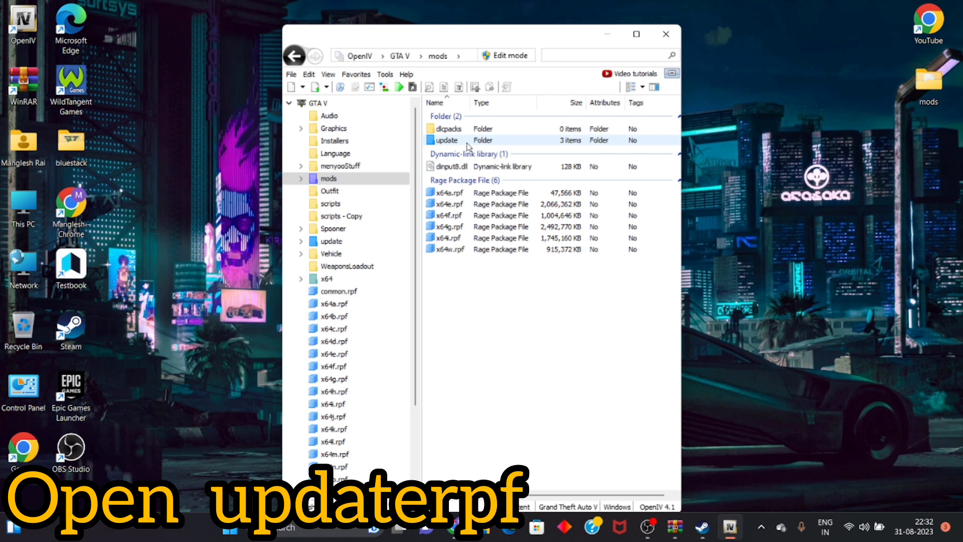
Open the data folder under update > update.rpf > common inside the mods folder
double_click(466, 142)
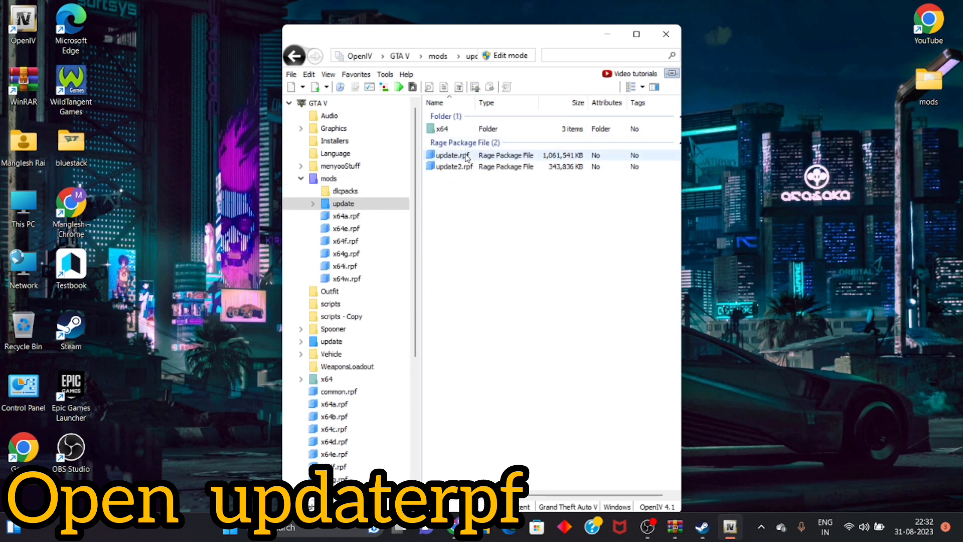
double_click(467, 157)
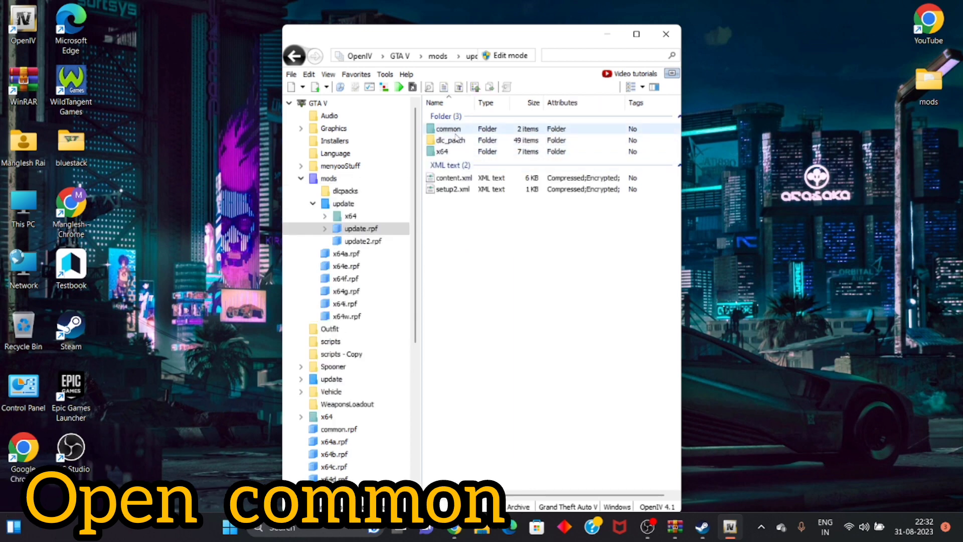
double_click(456, 132)
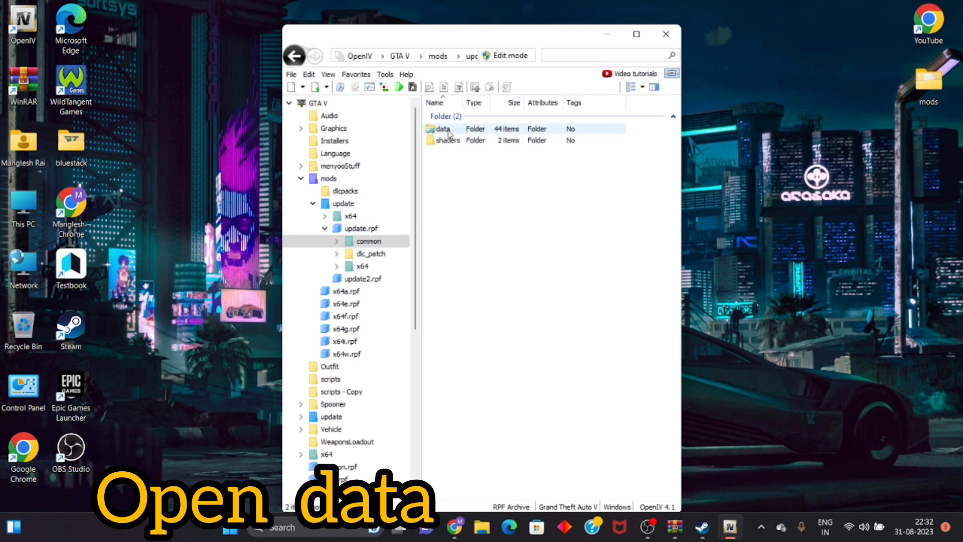
double_click(443, 129)
Turn on edit mode and open dlclist.xml from the data folder for editing
scroll(471, 338, "down", 5)
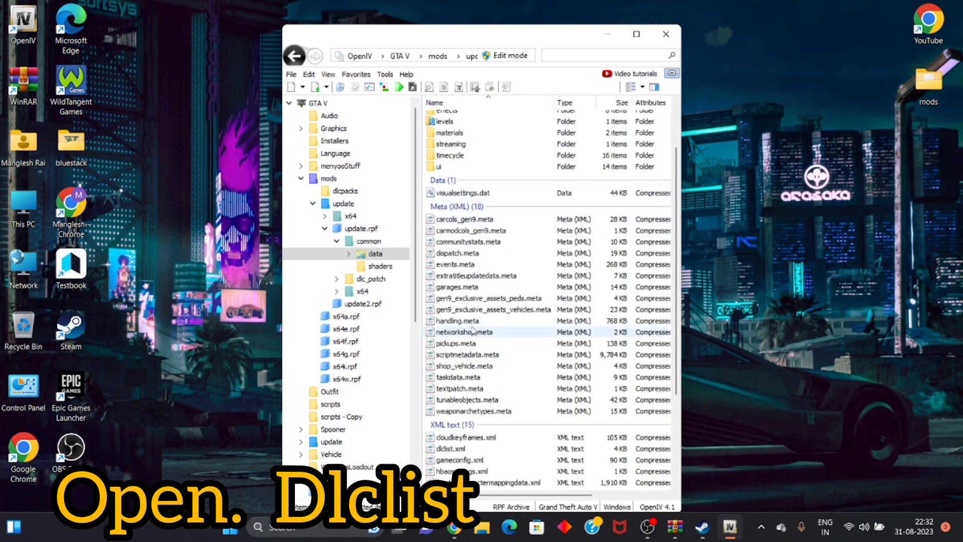
scroll(466, 331, "down", 1)
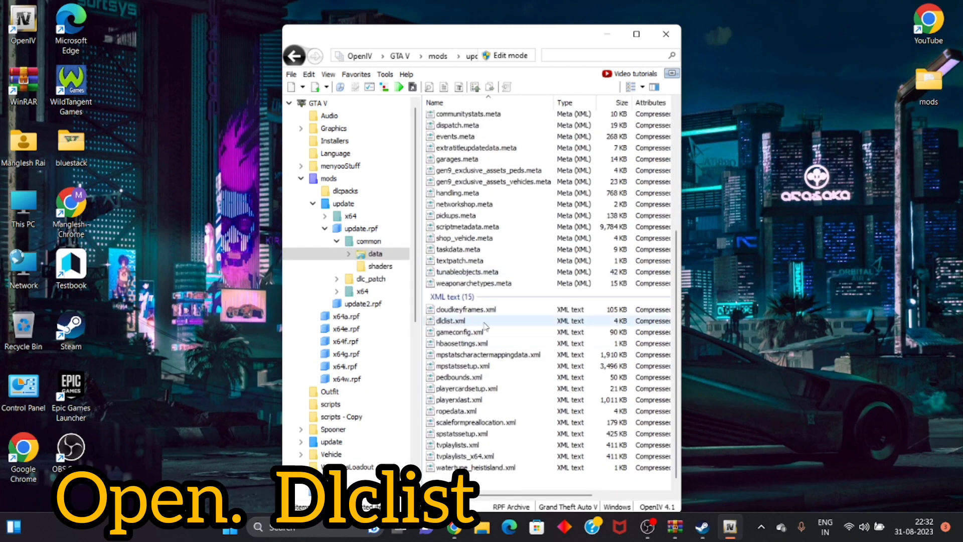
left_click(462, 322)
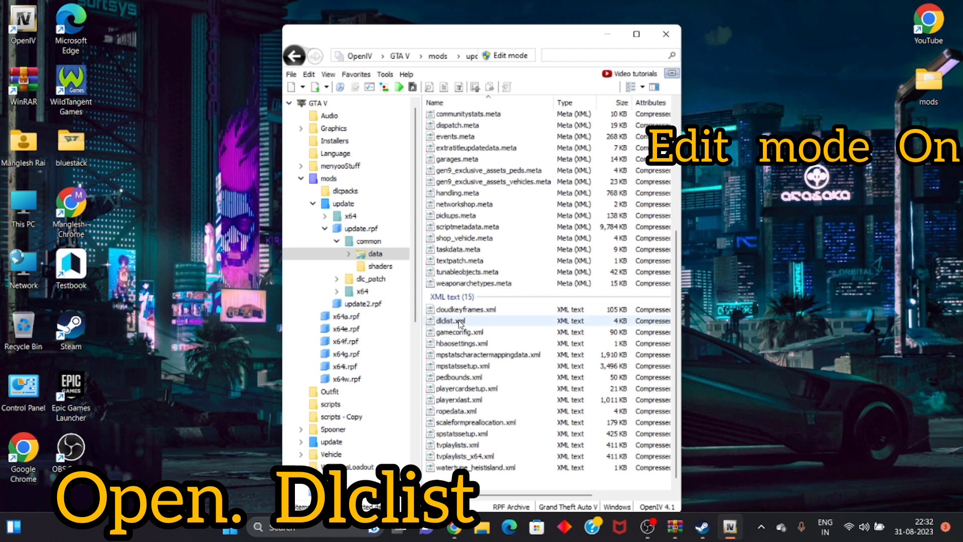
right_click(461, 323)
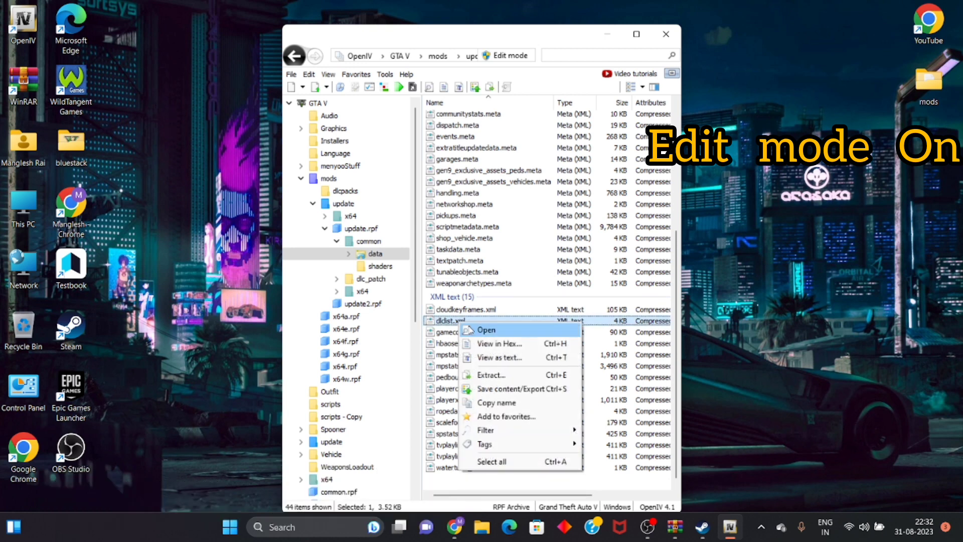
left_click(512, 56)
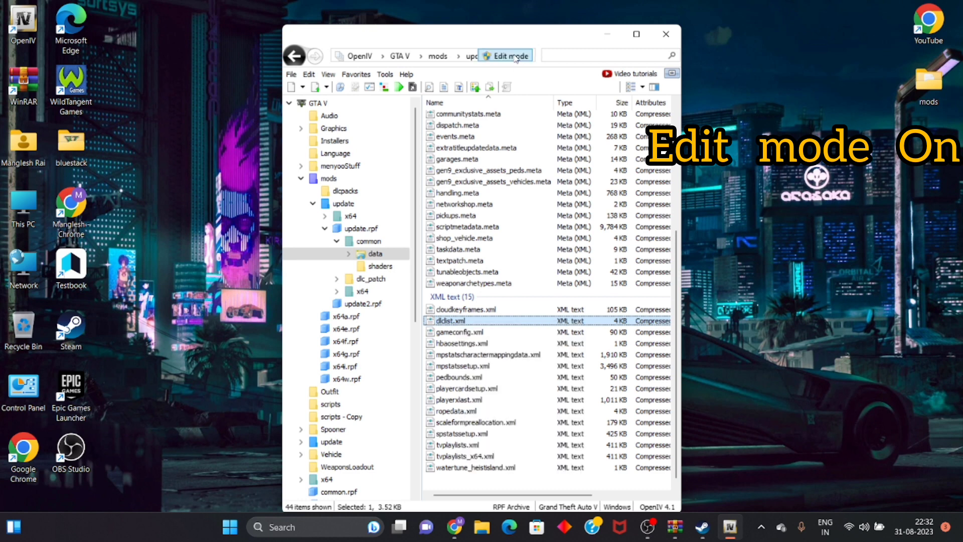
left_click(532, 311)
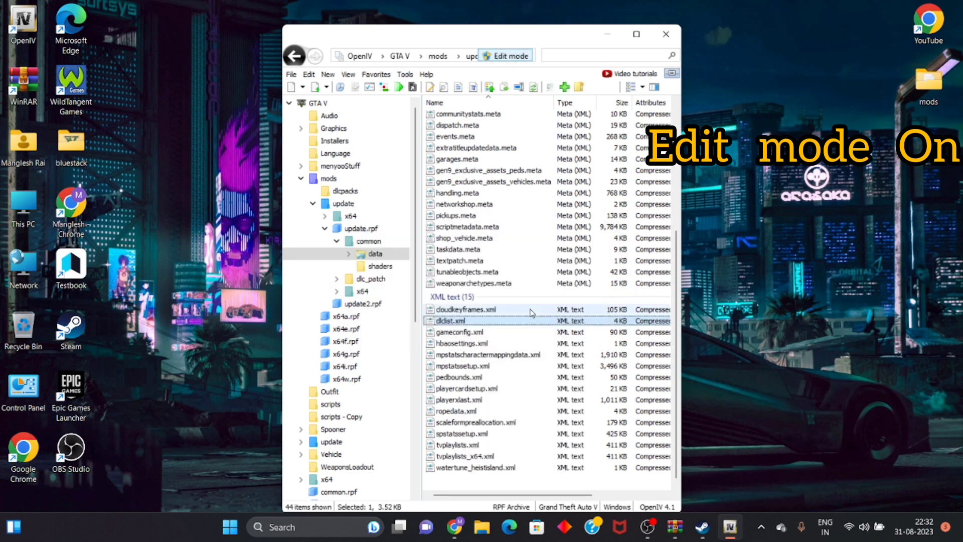
right_click(506, 325)
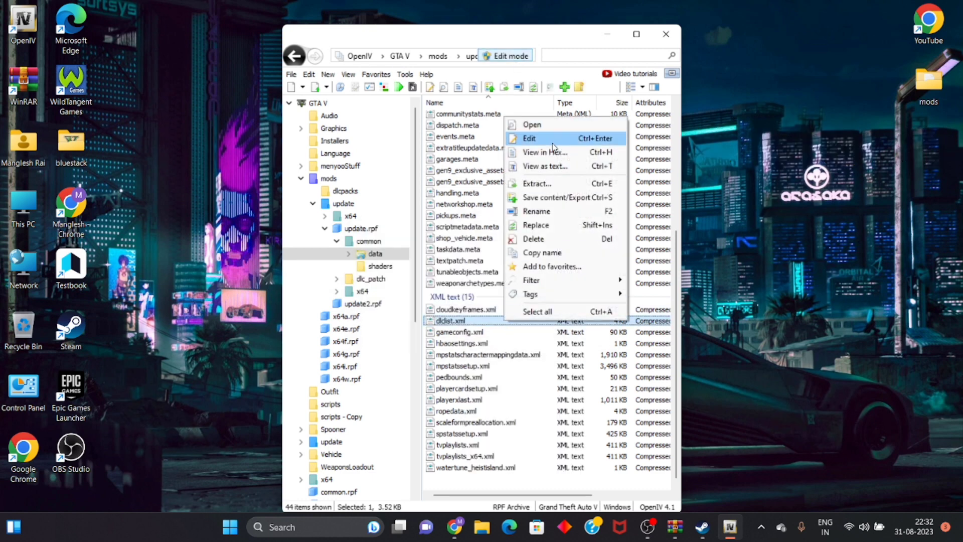
left_click(530, 139)
Copy the last Item line, dlcpacks:\XPERIA38\, and paste it onto a new line directly below it
scroll(446, 301, "down", 9)
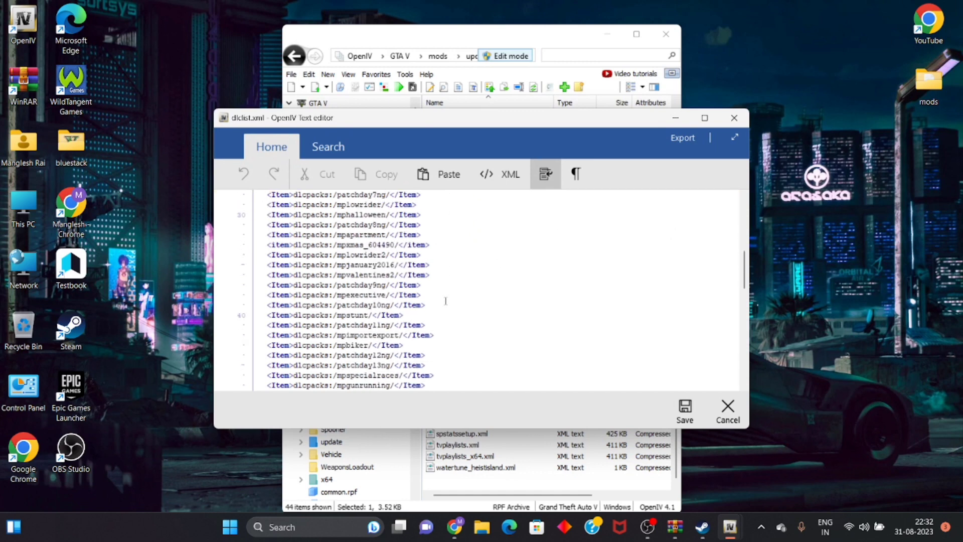
scroll(446, 301, "down", 17)
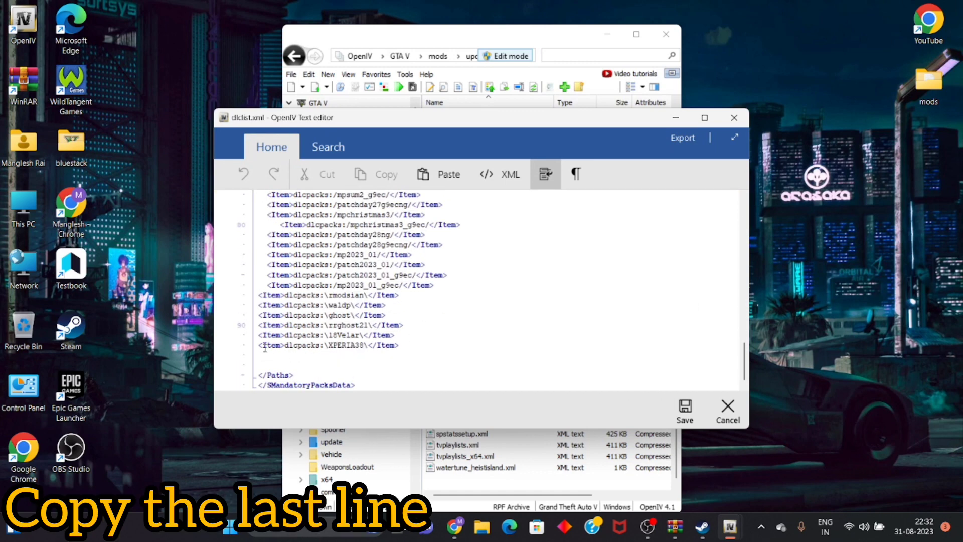
left_click_drag(259, 345, 400, 345)
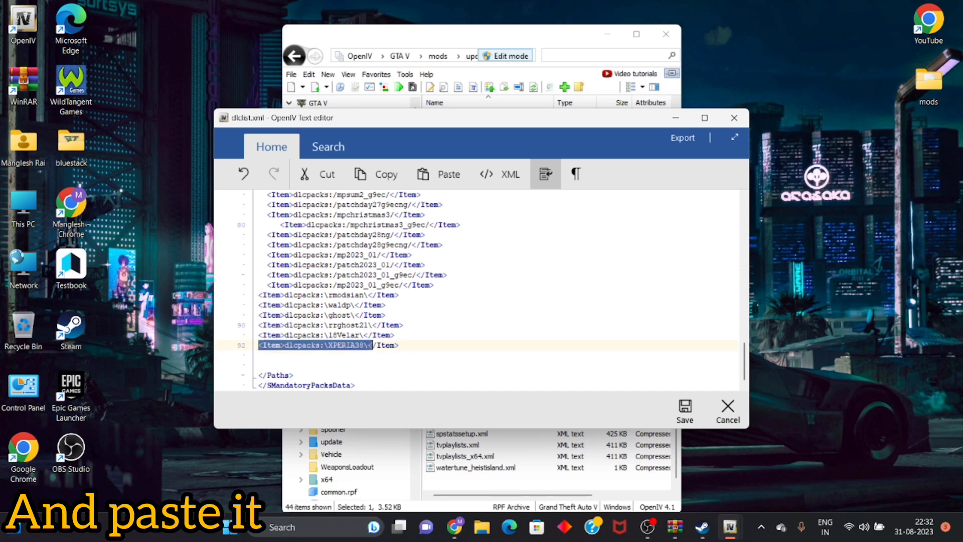
right_click(389, 348)
left_click(413, 367)
left_click(391, 341)
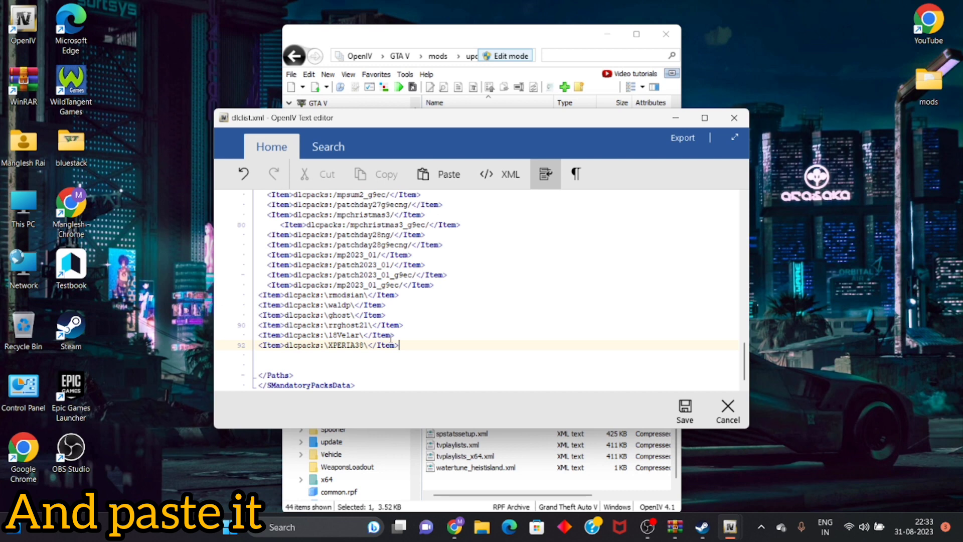
key("Return")
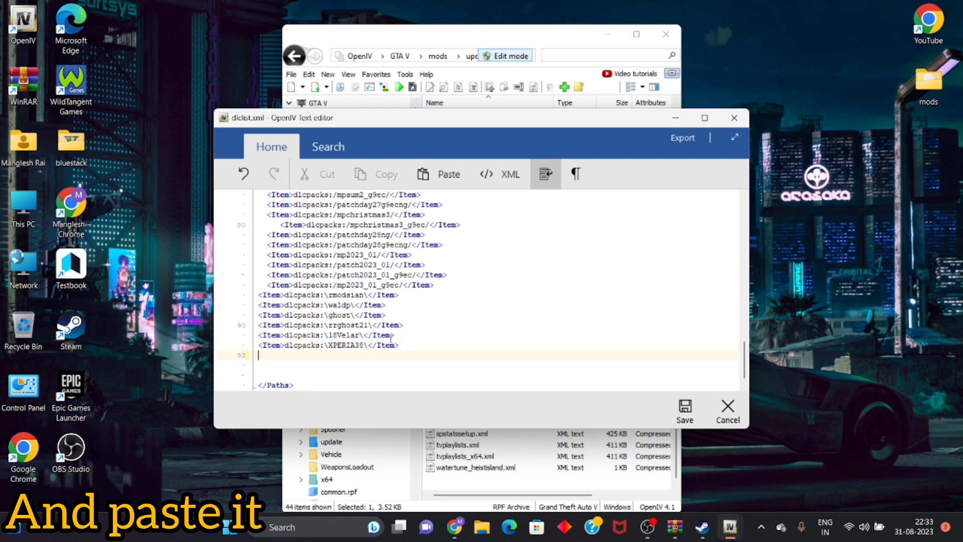
right_click(273, 356)
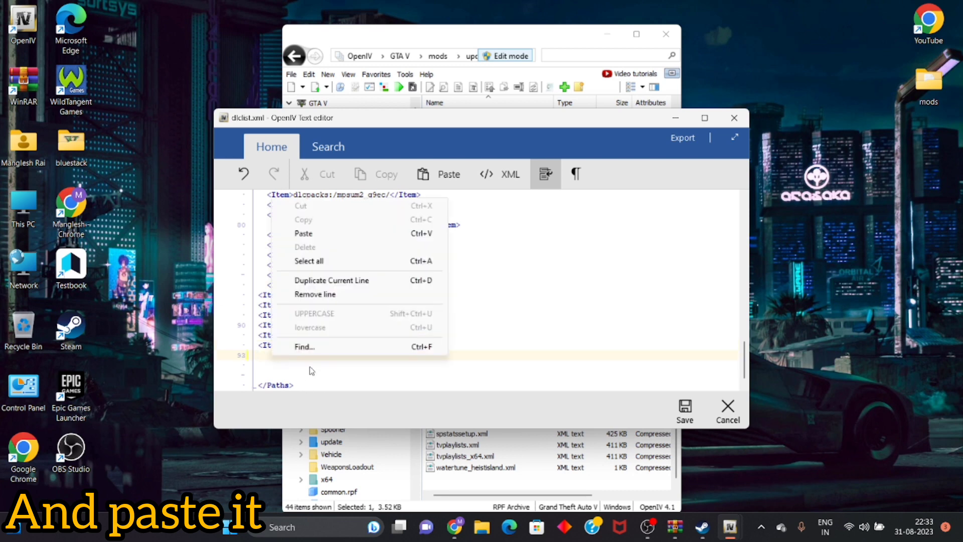
left_click(303, 233)
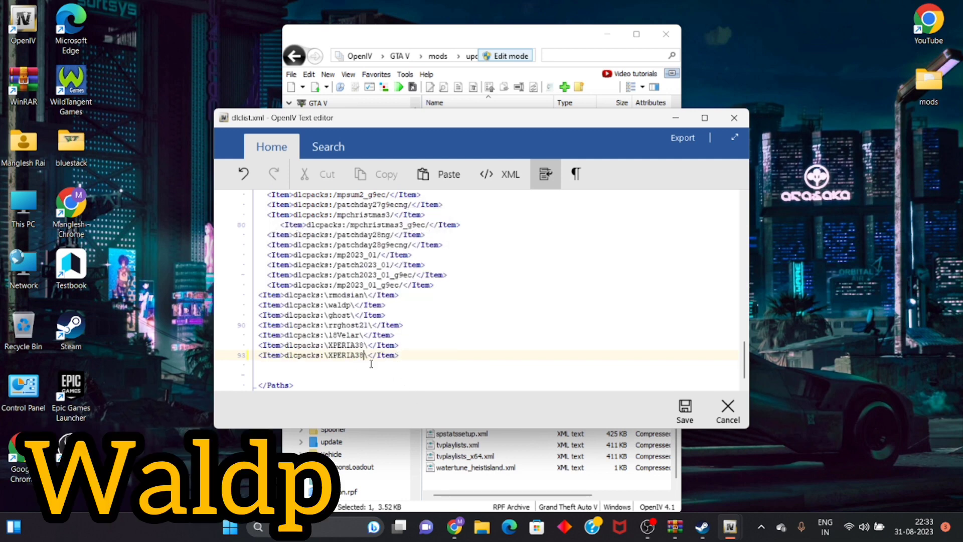
Replace XPERIA38 with Waldp in the pasted Item line, keeping the backslashes and tags around it
key("Return")
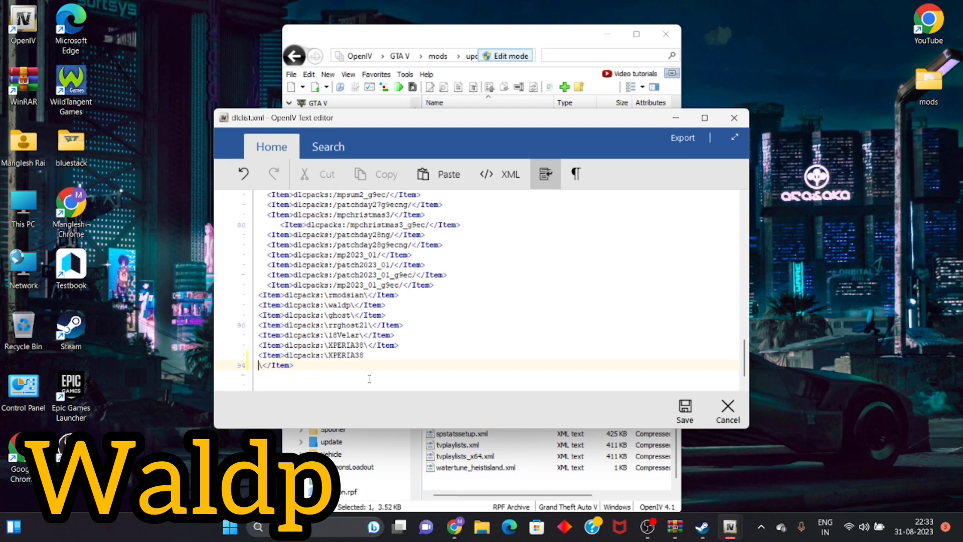
key("BackSpace")
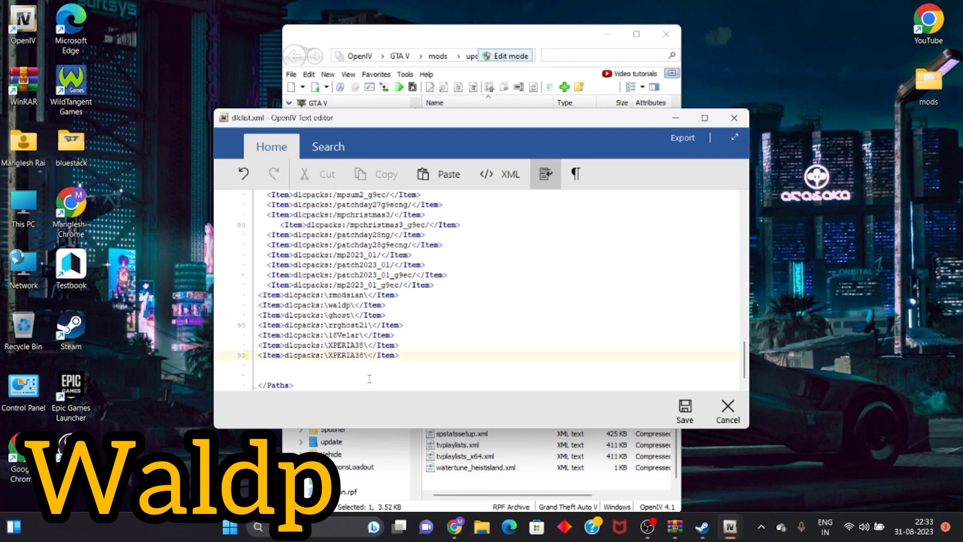
key("BackSpace")
key("BackSpace")
key("BackSpace")
key("BackSpace")
key("BackSpace")
key("BackSpace")
key("BackSpace")
key("BackSpace")
type("WAD")
key("BackSpace")
key("BackSpace")
type("ad")
key("BackSpace")
type("ldp")
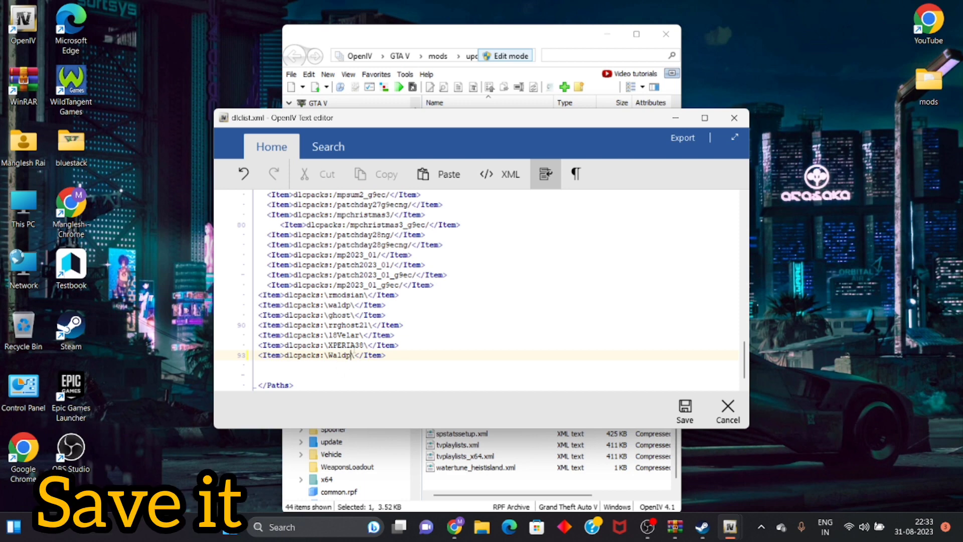
Save the edited dlclist.xml, close the OpenIV window and refresh the desktop
left_click(699, 419)
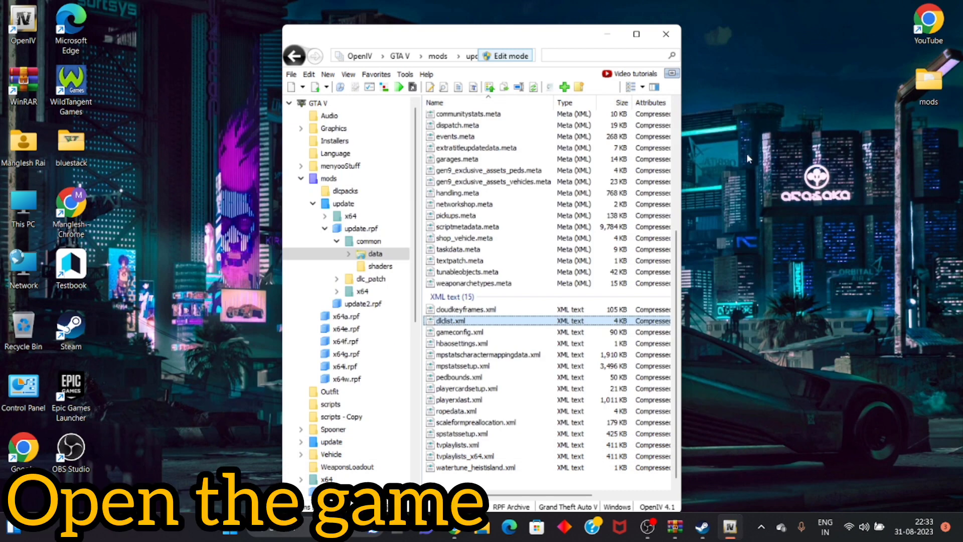
left_click(670, 33)
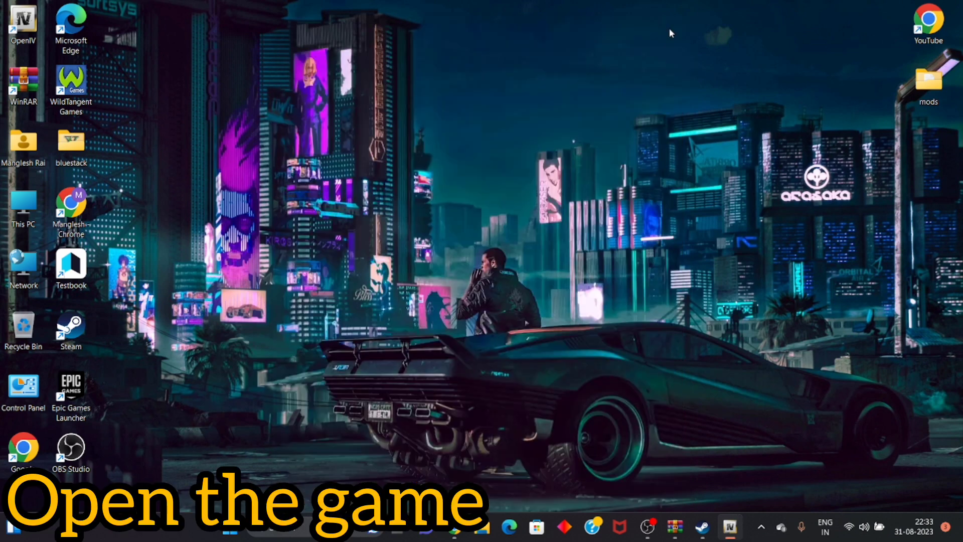
right_click(662, 56)
left_click(700, 115)
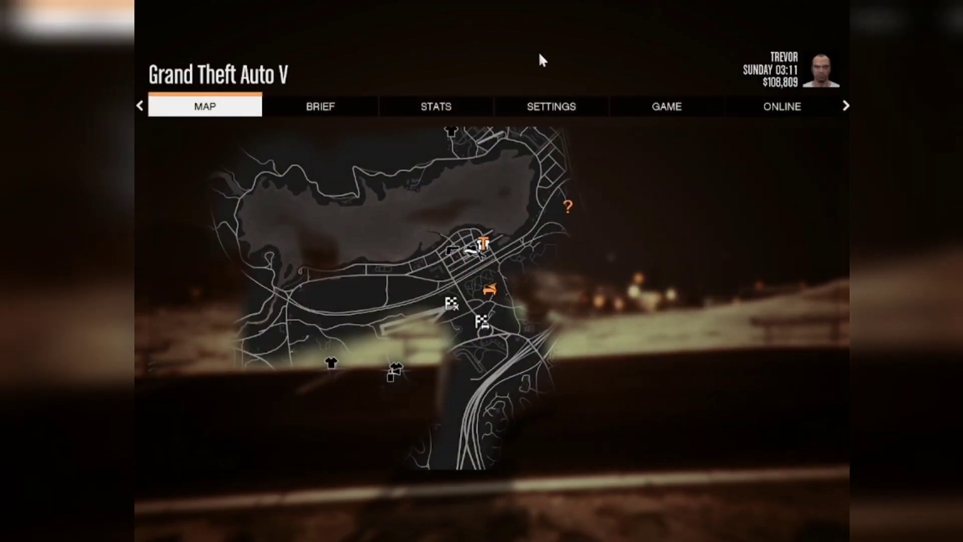
Resume Grand Theft Auto V from its pause menu and open the Vehicle Spawner under Menyoo's Vehicle Options
key("Escape")
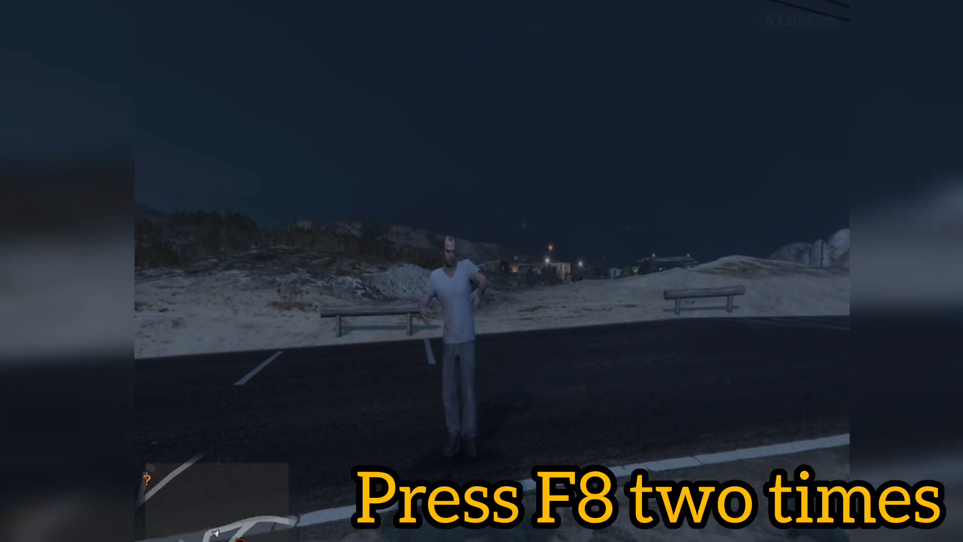
key("F8")
key("F8")
key("F8")
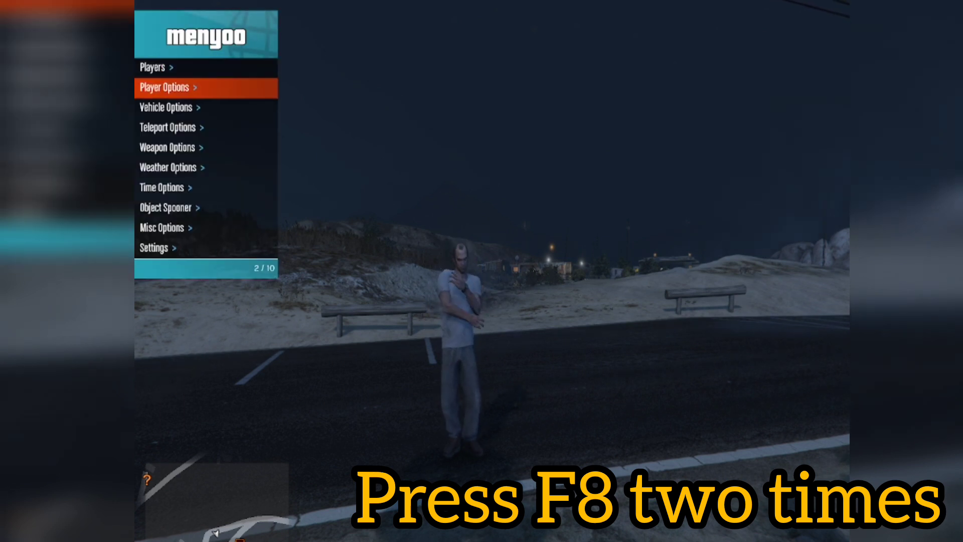
key("Down")
key("Return")
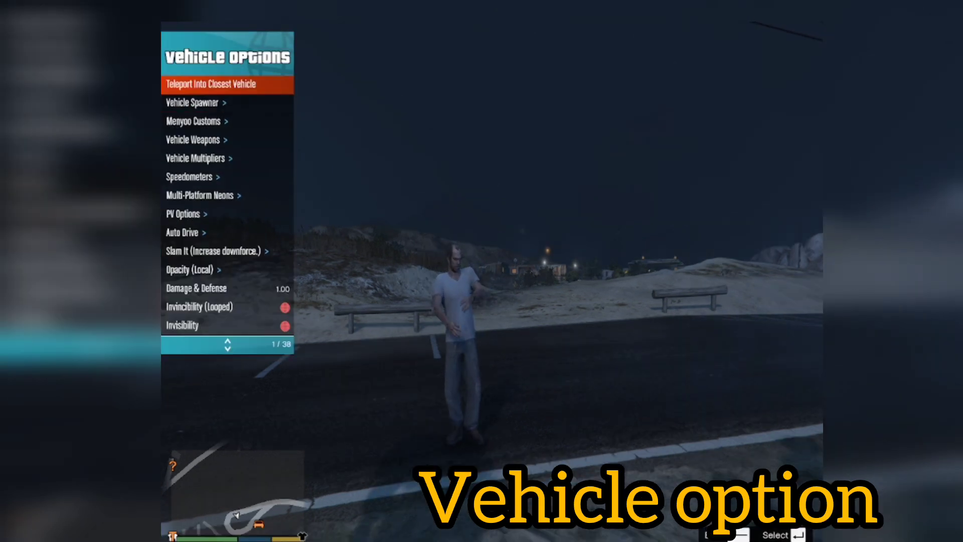
key("Down")
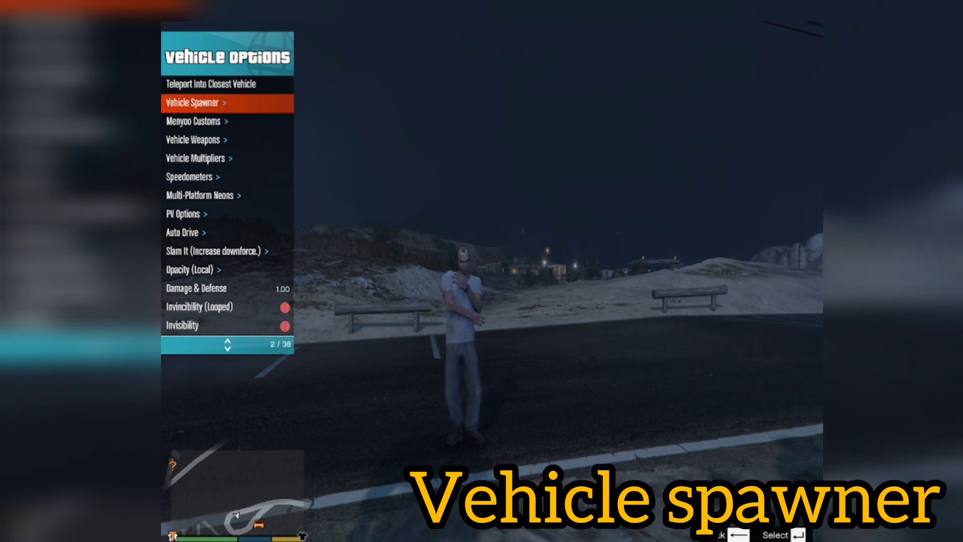
key("Return")
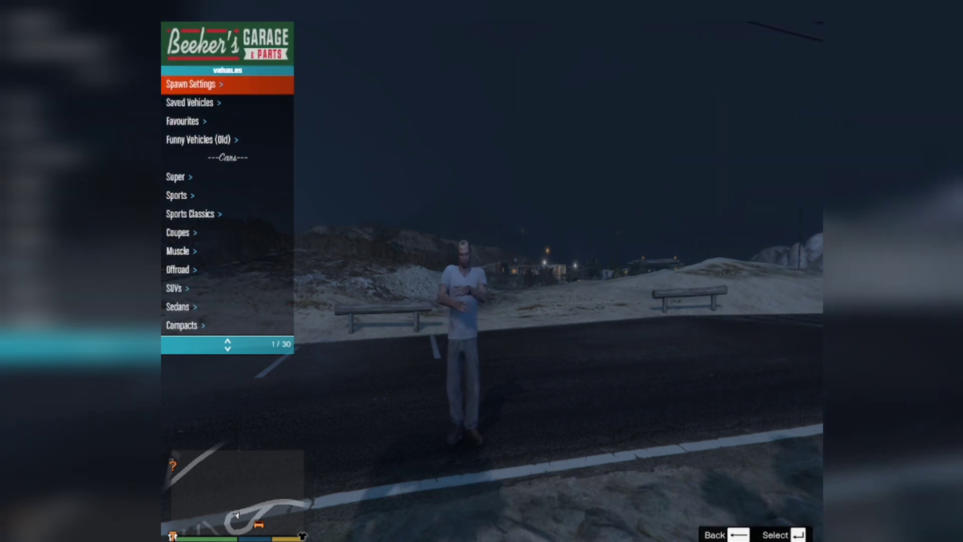
Spawn the modded car with Input Model using the vehicle model name WALDP
key("Up")
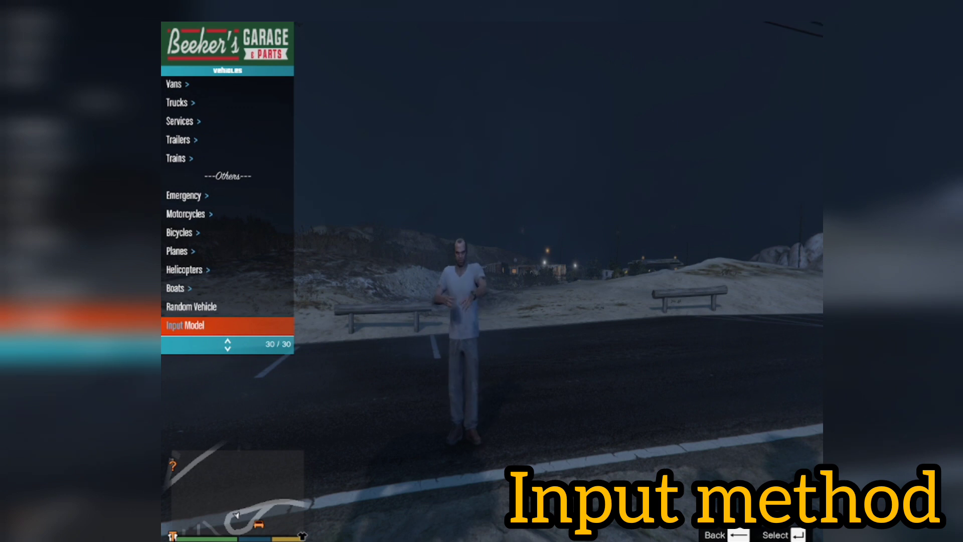
key("Return")
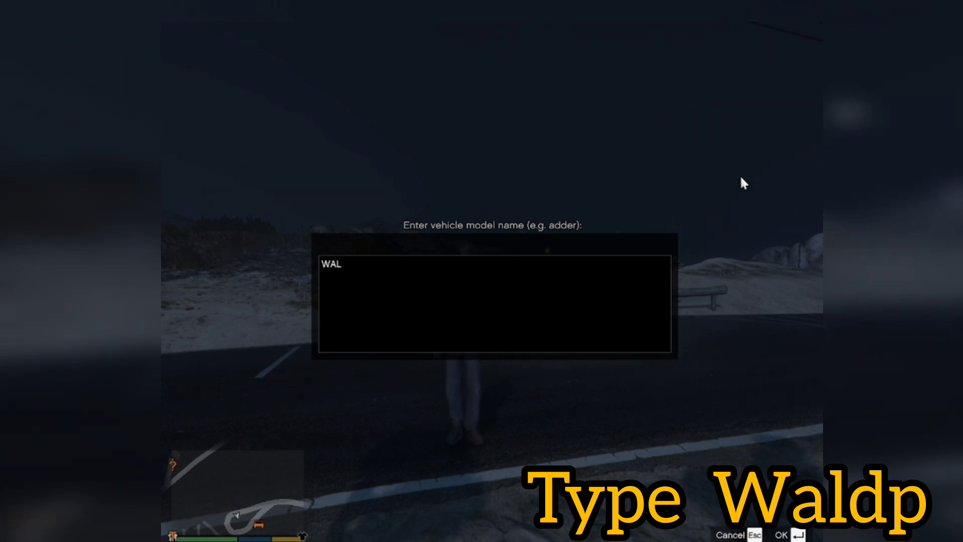
key("Return")
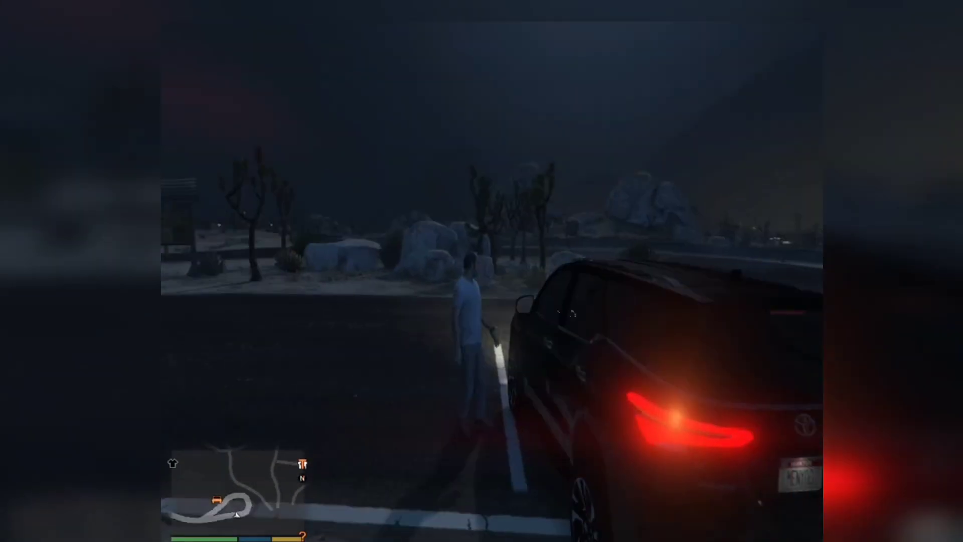
key("w")
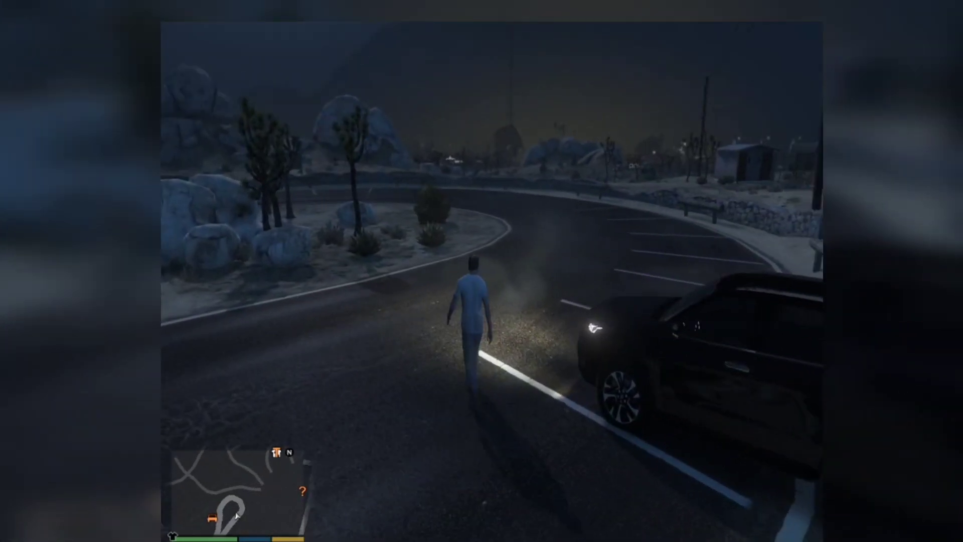
key("w")
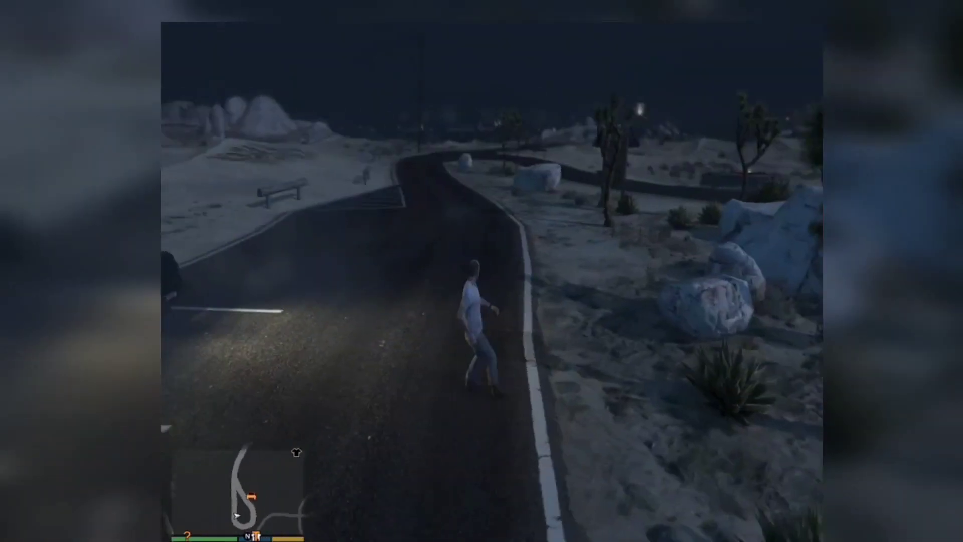
key("w")
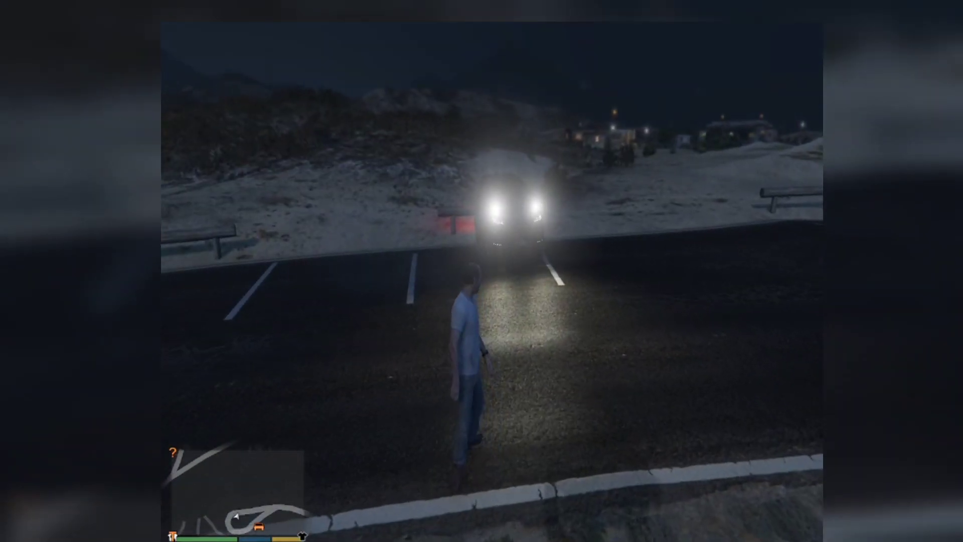
key("w")
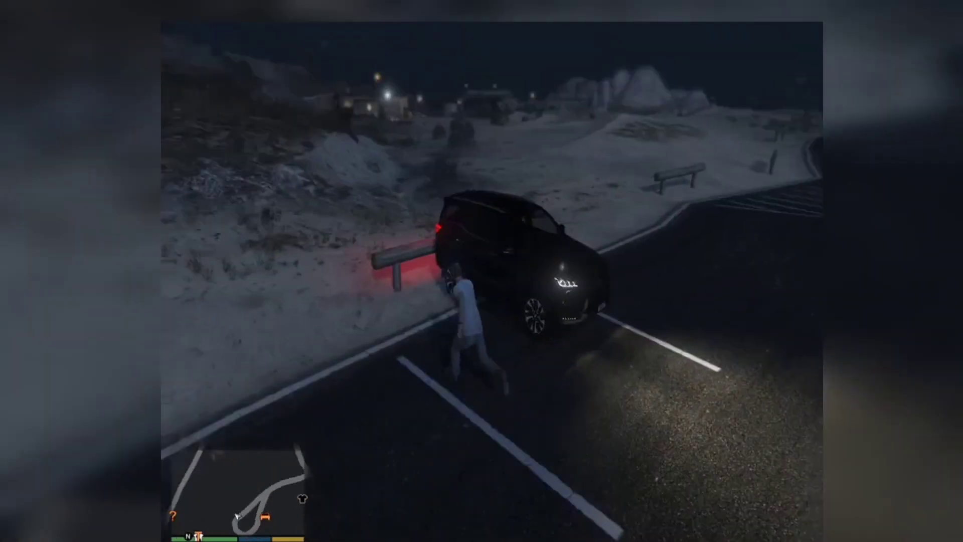
key("w")
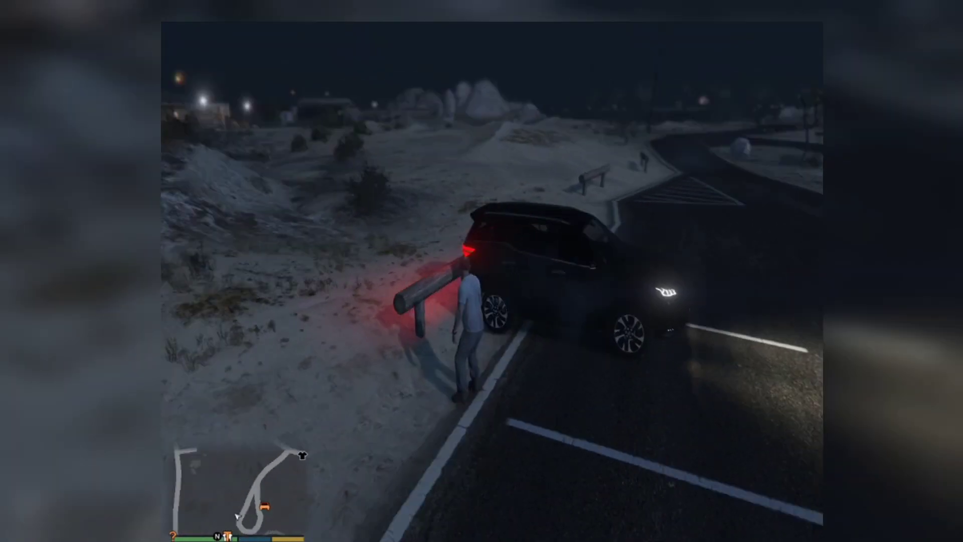
key("f")
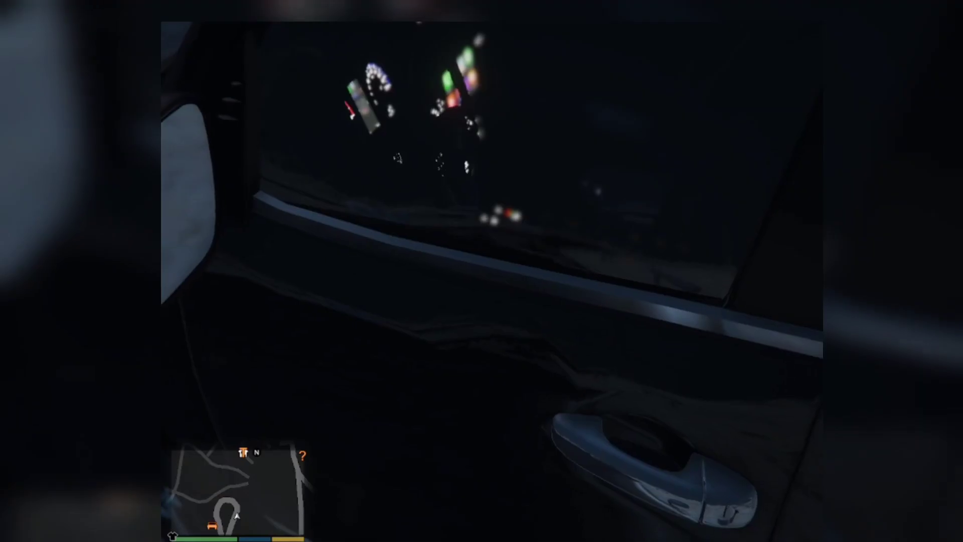